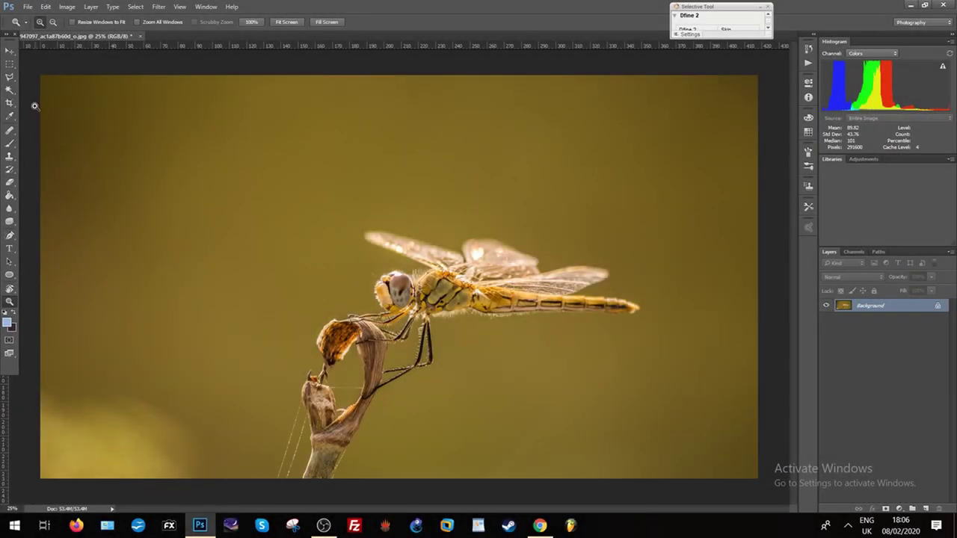
Step: Place goldenratiooverlay.png as an embedded layer over the dragonfly photo
left_click(28, 8)
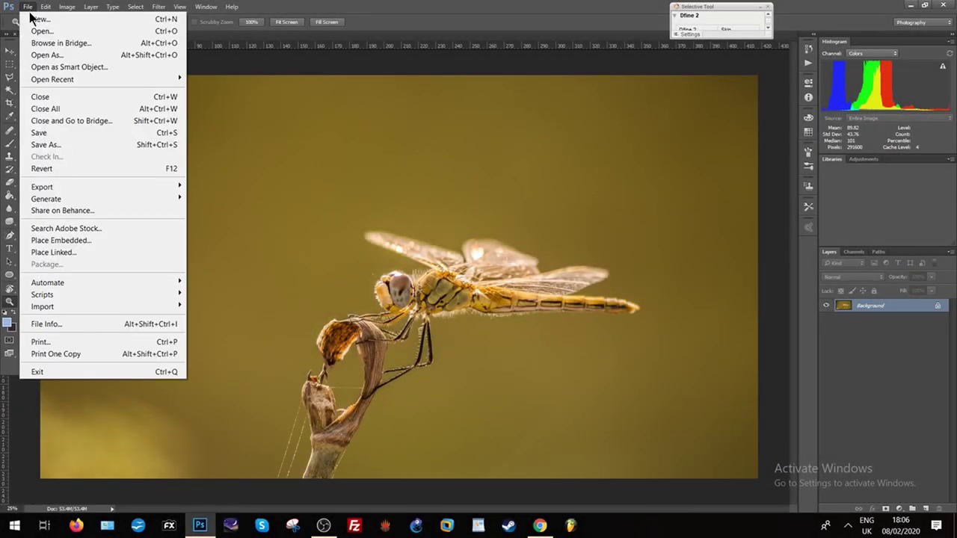
left_click(58, 240)
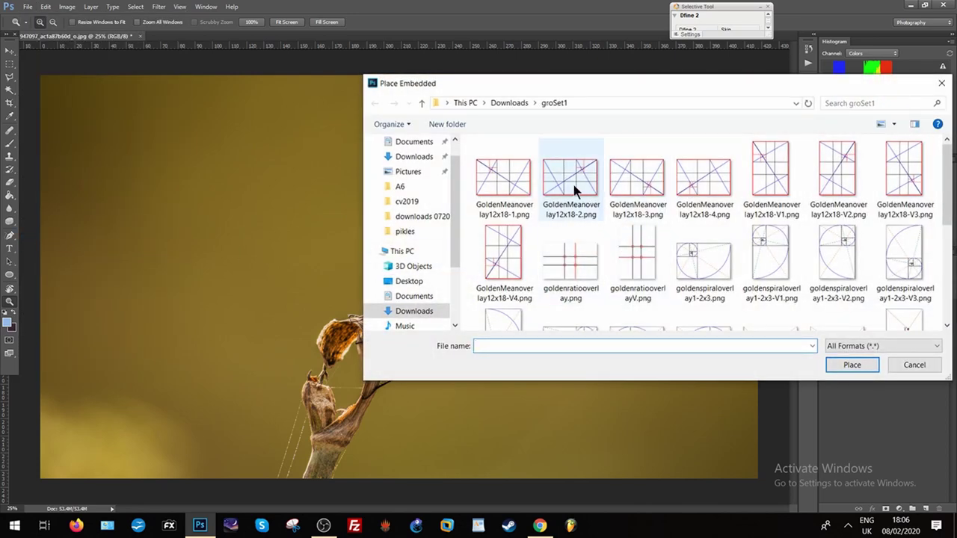
left_click(575, 248)
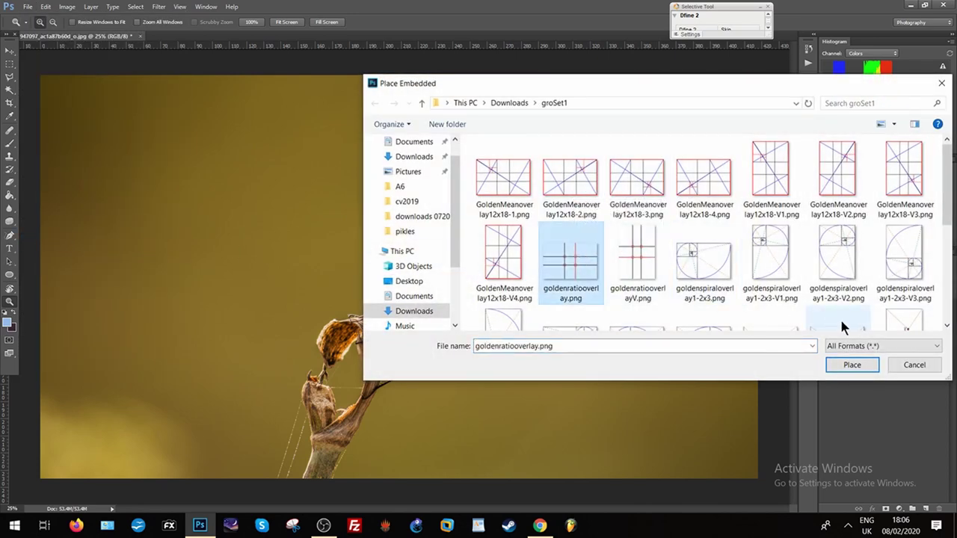
left_click(852, 365)
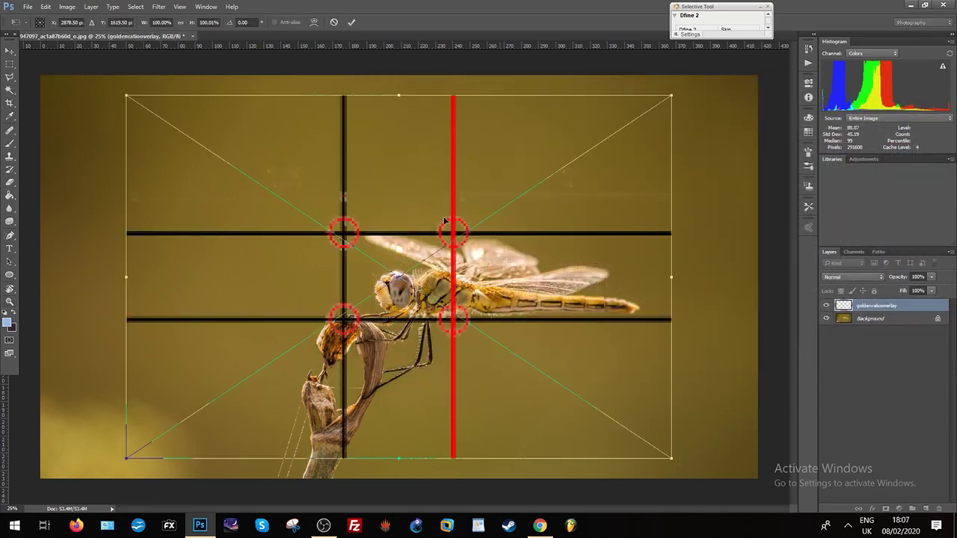
Step: Scale the golden ratio overlay to about 109%, position it to frame the dragonfly, and commit
left_click_drag(127, 94, 96, 84)
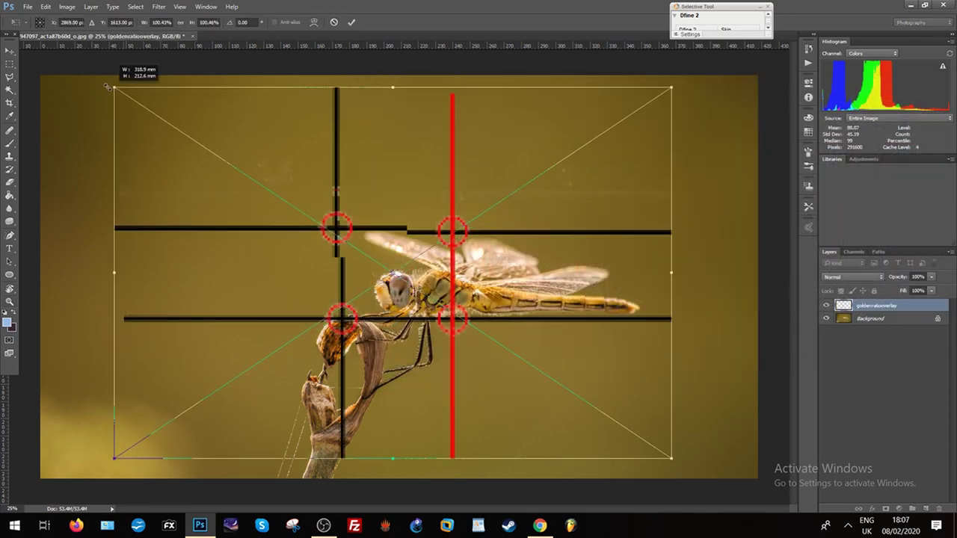
left_click_drag(365, 383, 371, 392)
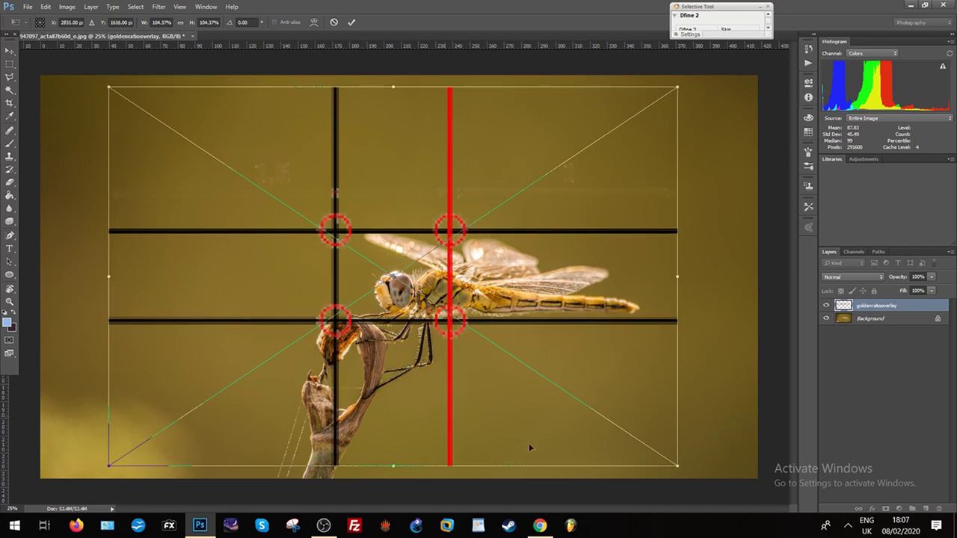
left_click_drag(676, 465, 702, 482)
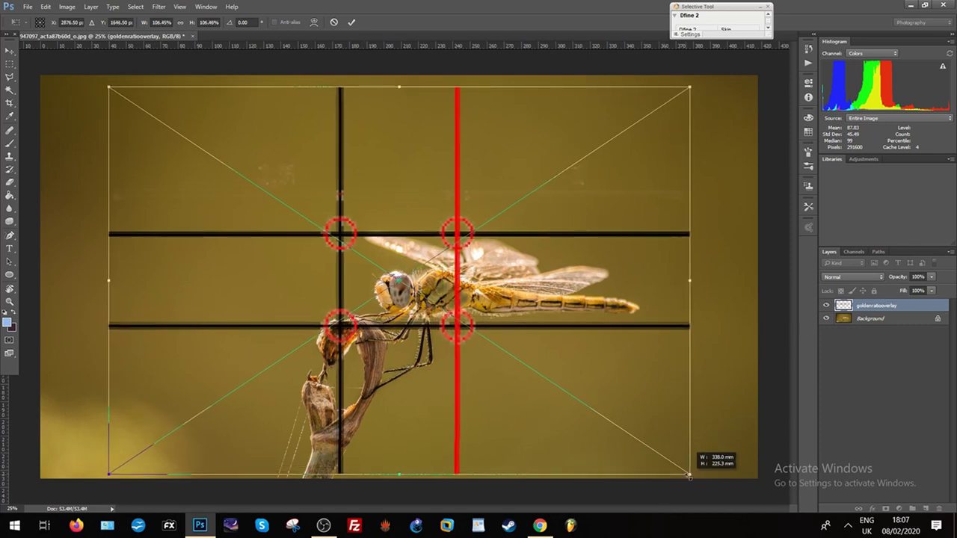
left_click_drag(567, 430, 528, 421)
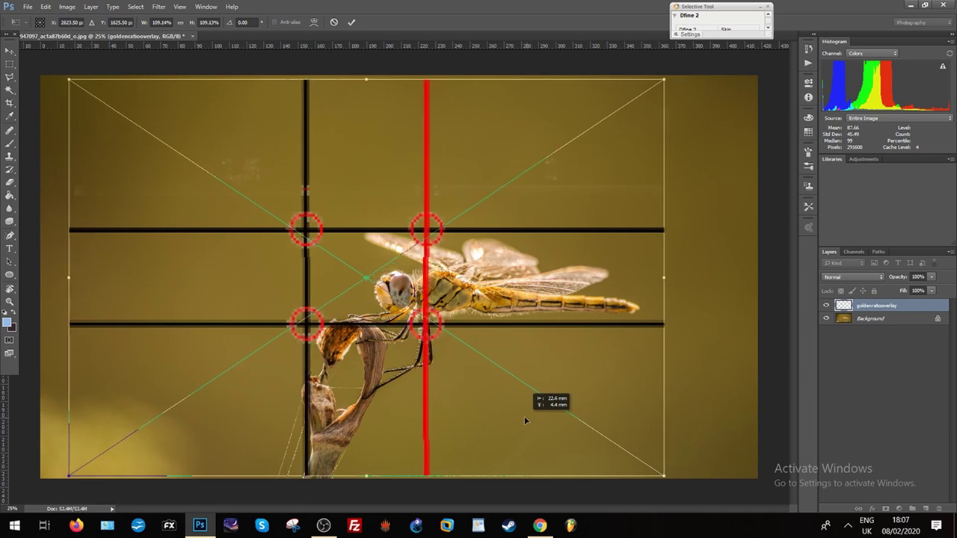
left_click_drag(528, 421, 561, 423)
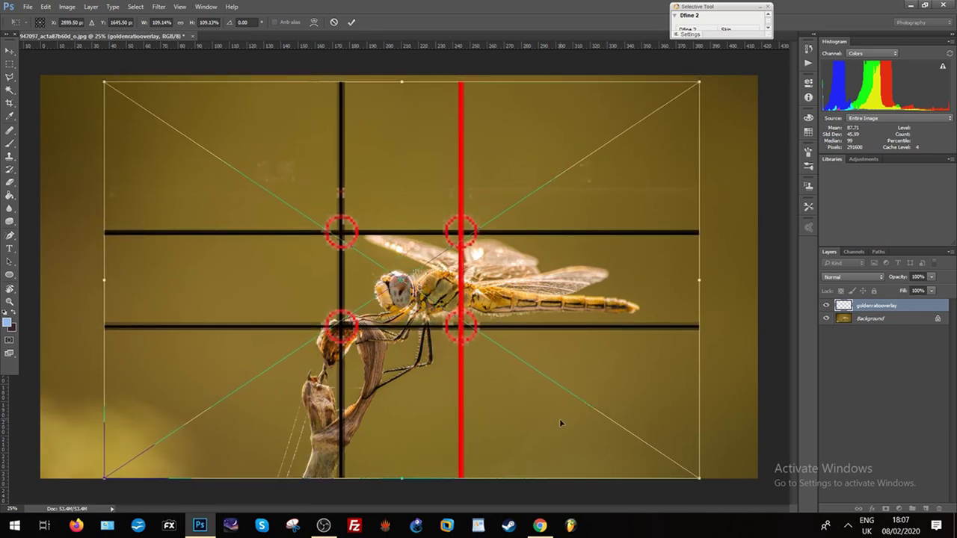
key("z")
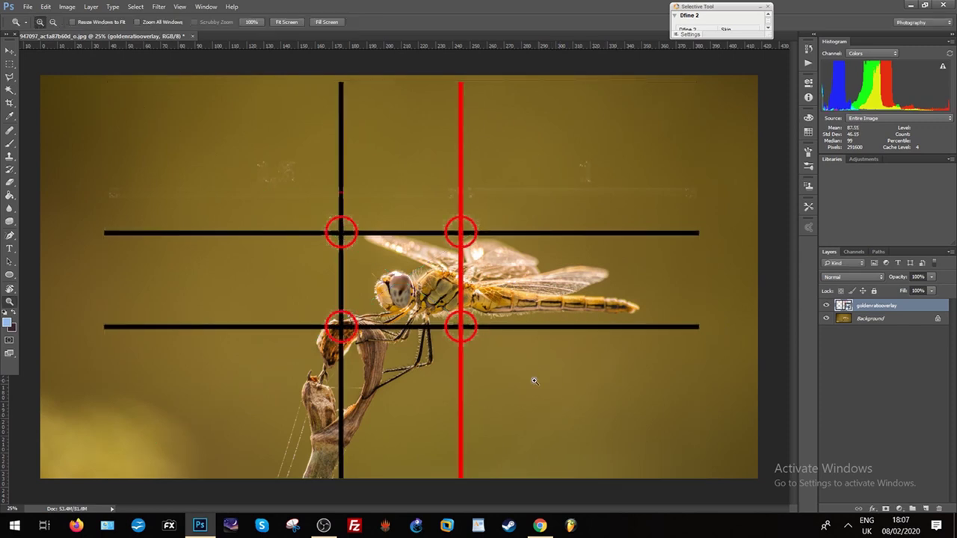
Step: Select the area the grid covers with the Rectangular Marquee and crop the photo to it
left_click(11, 64)
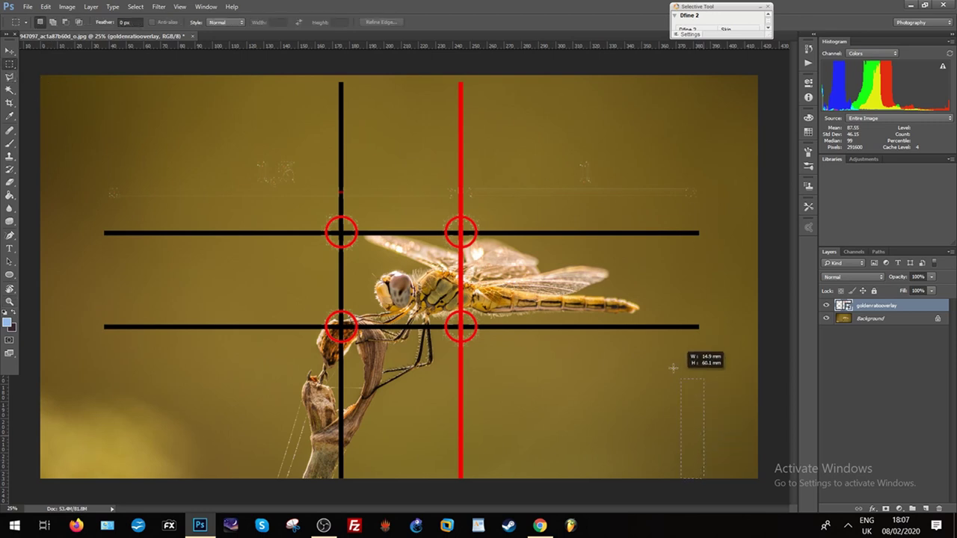
left_click_drag(632, 317, 632, 317)
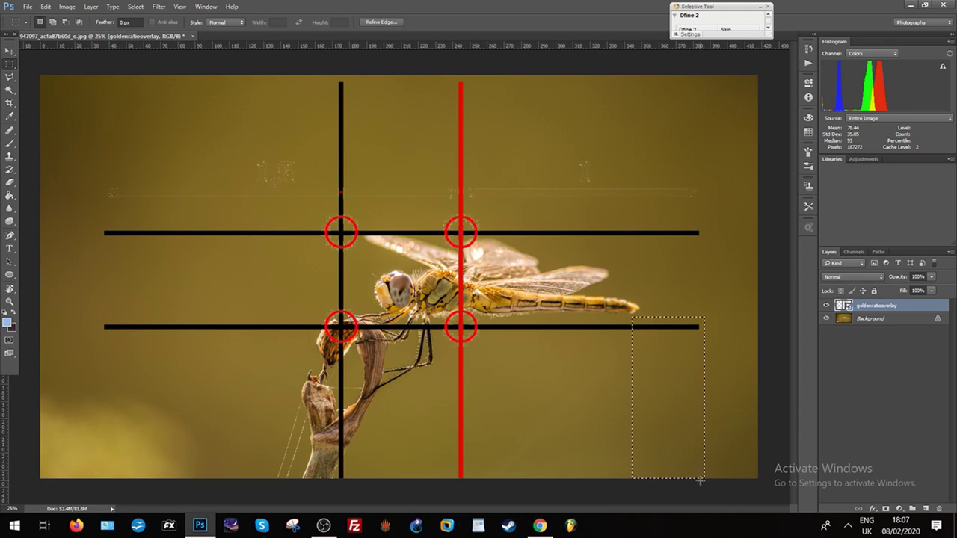
mouse_move(676, 457)
left_mouse_down()
mouse_move(561, 275)
mouse_move(253, 258)
mouse_move(37, 207)
mouse_move(37, 151)
mouse_move(83, 132)
mouse_move(92, 90)
left_mouse_up()
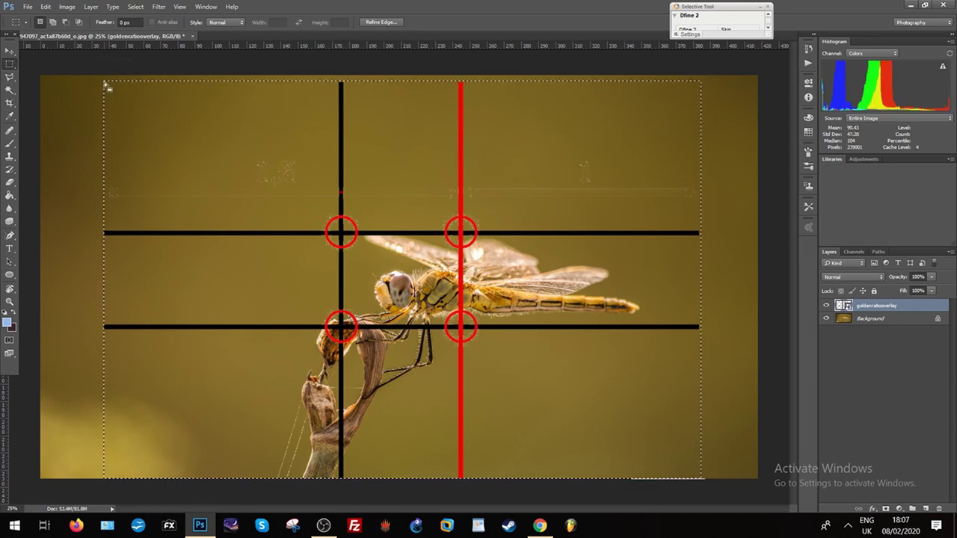
left_click_drag(104, 80, 104, 80)
left_click(66, 7)
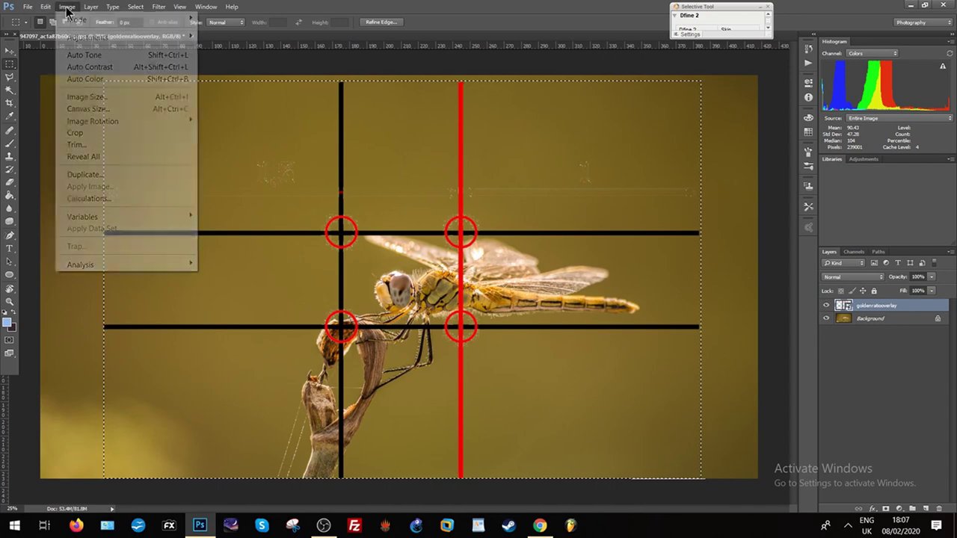
left_click(69, 134)
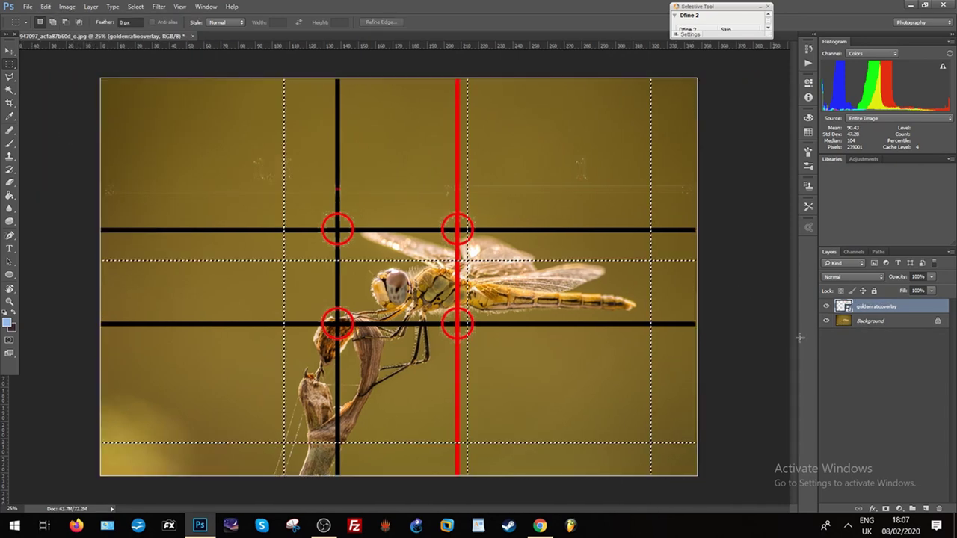
Step: Delete the goldenratiooverlay layer, leaving only the Background layer
right_click(884, 306)
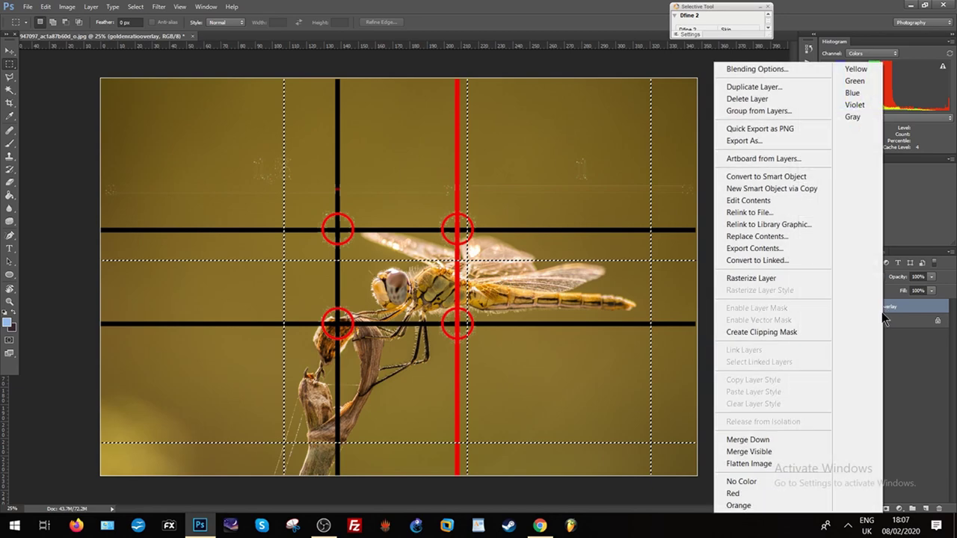
left_click(746, 100)
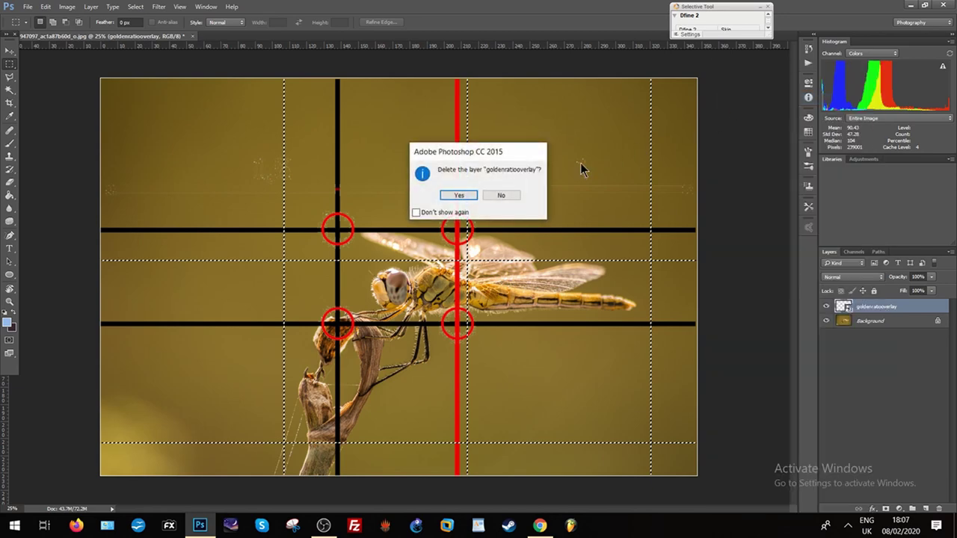
left_click(458, 196)
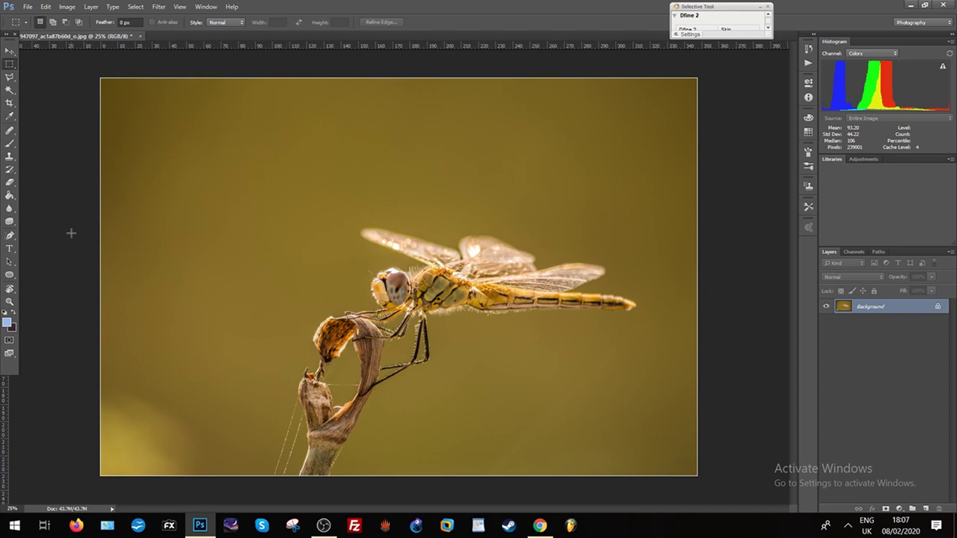
key("z")
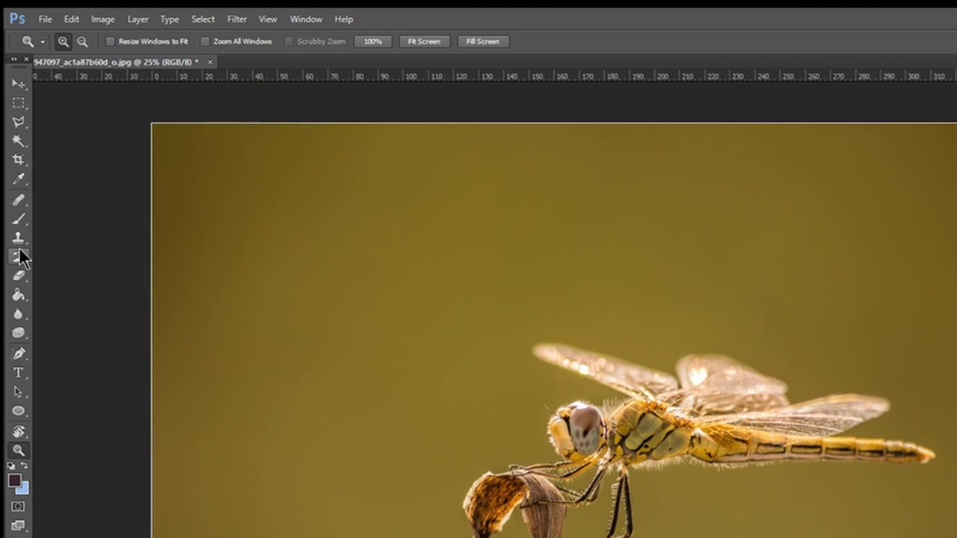
Step: Select the Background Eraser tool and set its tolerance to 14%
left_click(19, 200)
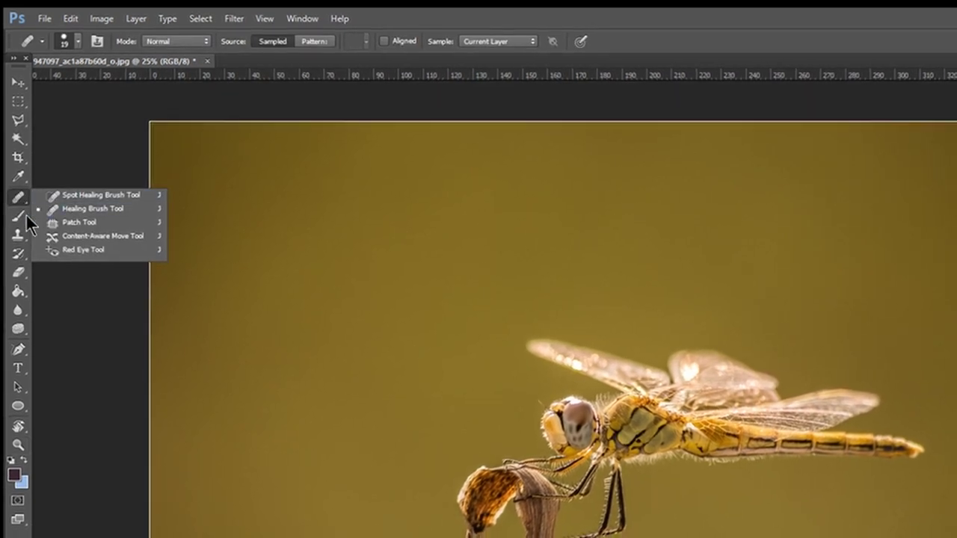
left_click(18, 251)
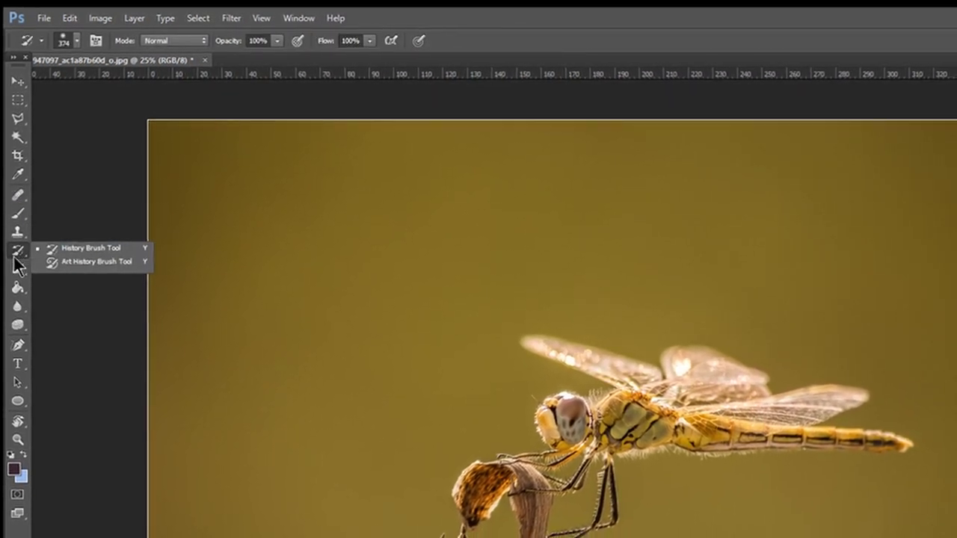
left_click(17, 269)
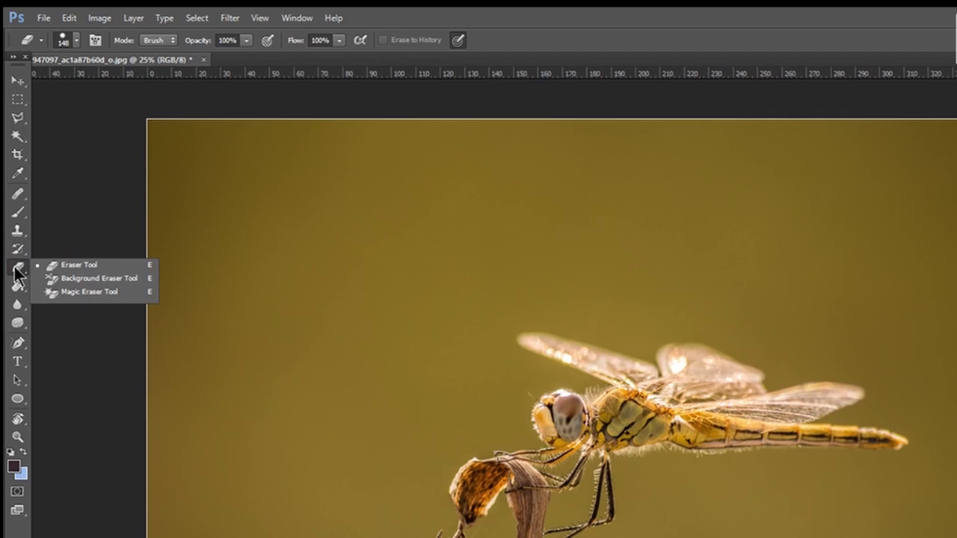
left_click(93, 277)
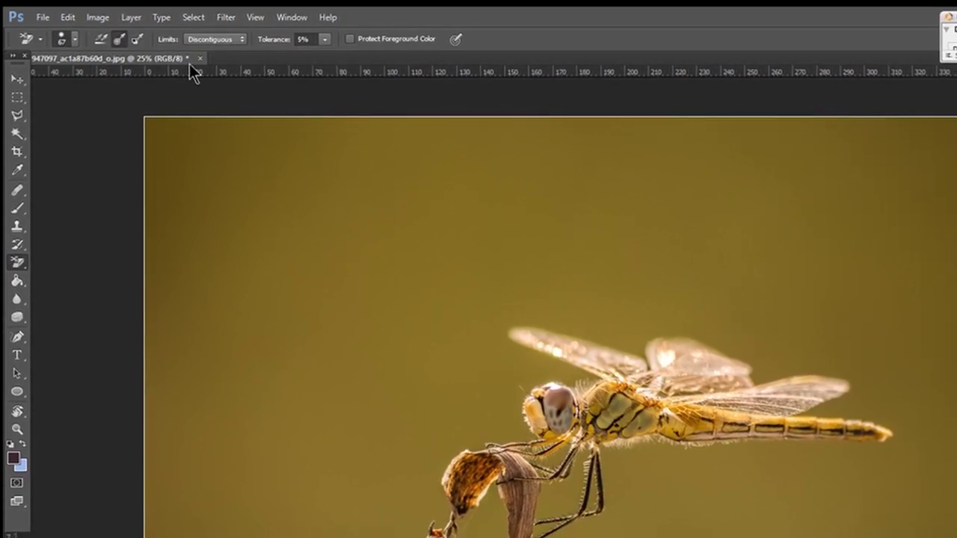
left_click(324, 40)
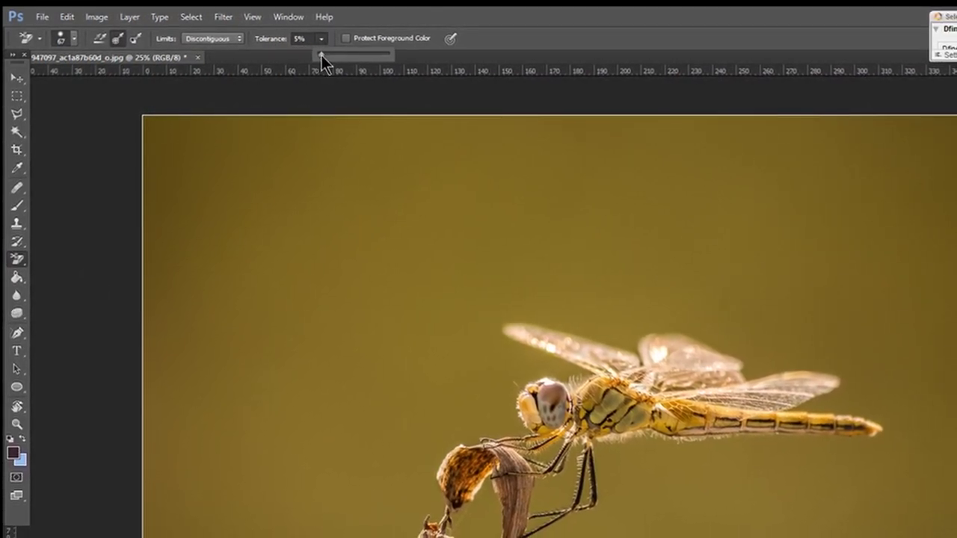
left_click_drag(322, 55, 324, 54)
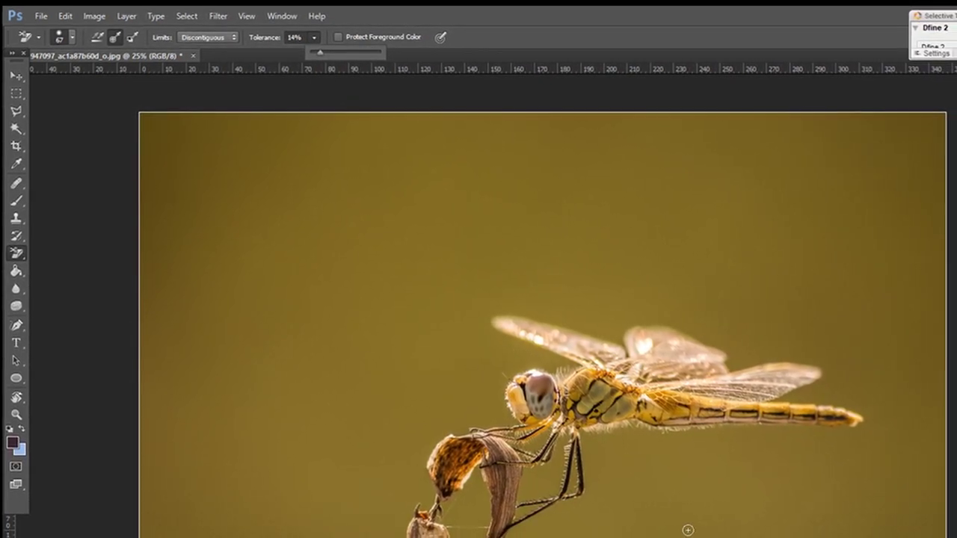
Step: Zoom in on the dragonfly's head, set the eraser to 99 px at 100% hardness, and erase below the body
left_click(16, 414)
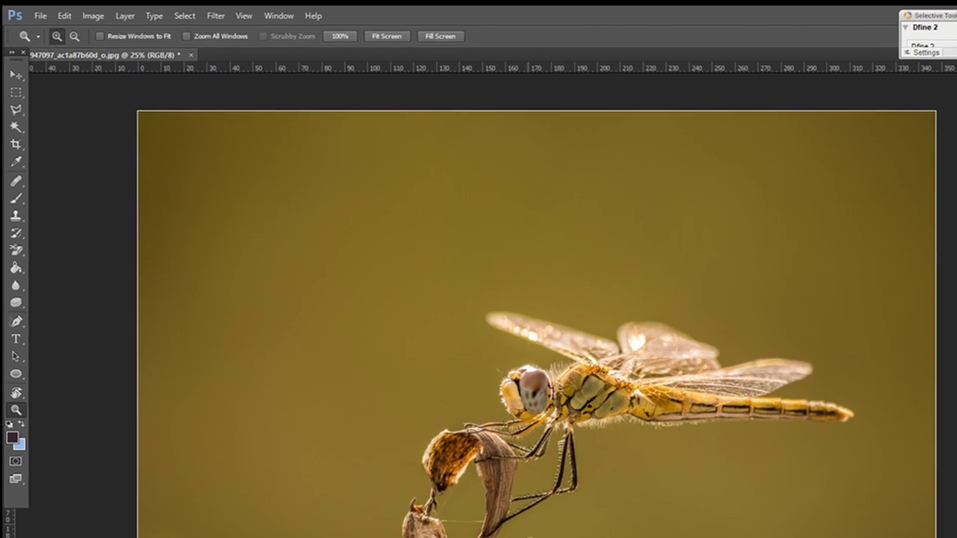
left_click(598, 457)
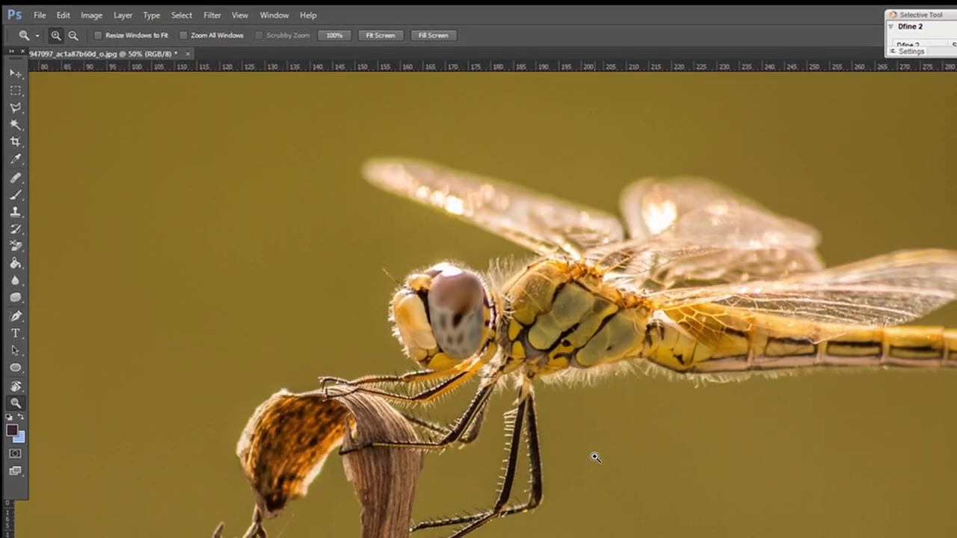
left_click(593, 456)
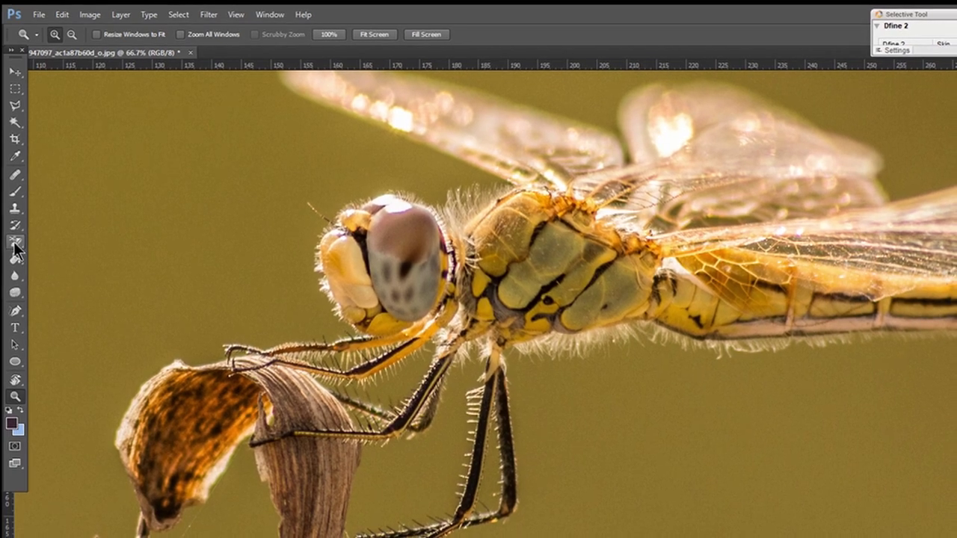
left_click(14, 243)
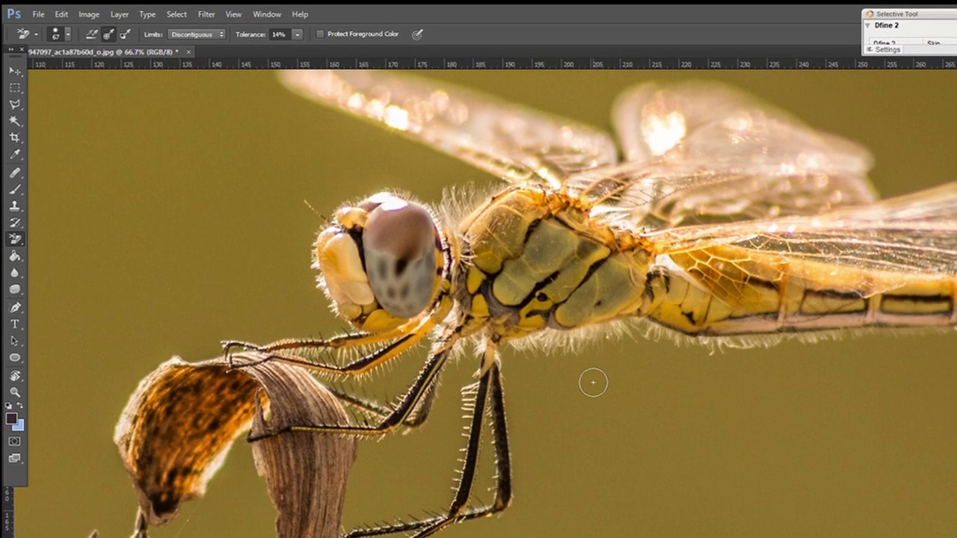
left_click(68, 33)
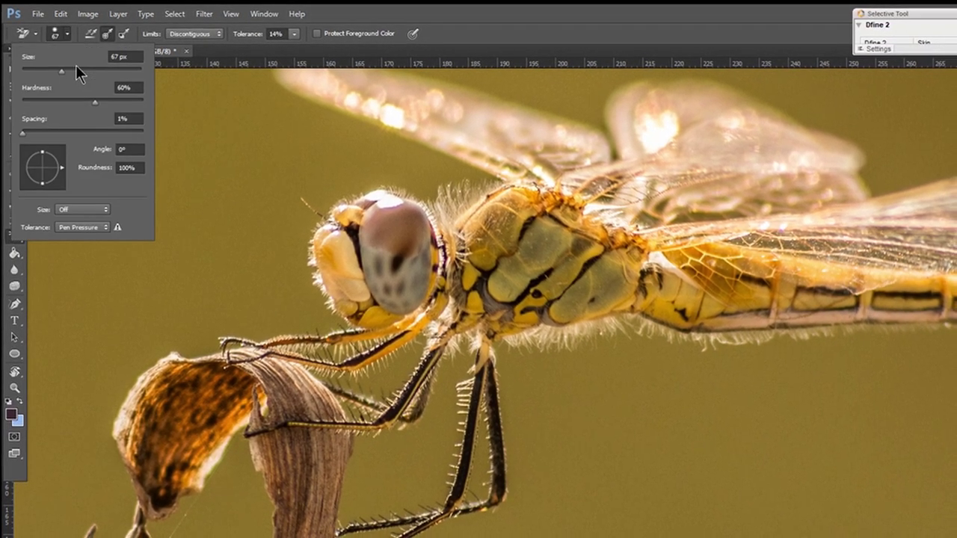
left_click_drag(65, 70, 78, 70)
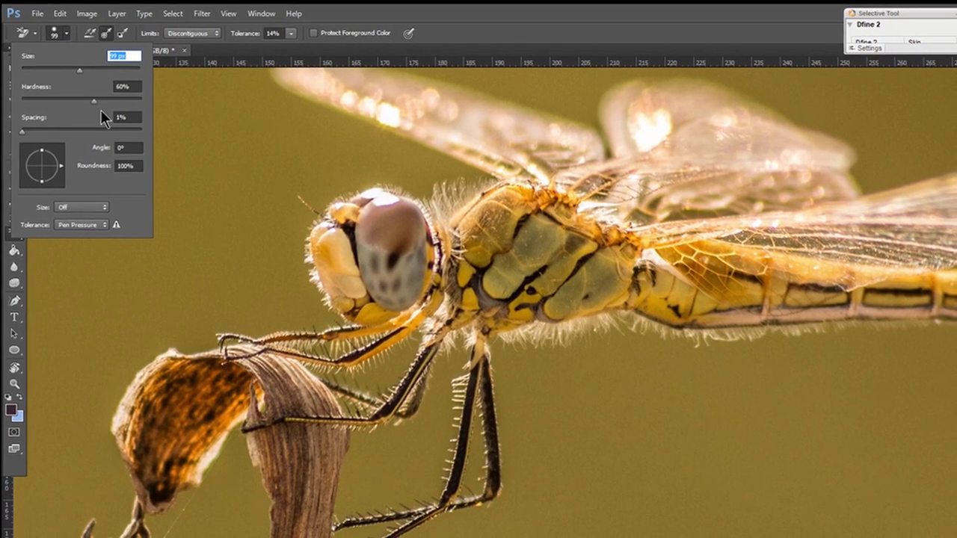
left_click_drag(94, 103, 103, 104)
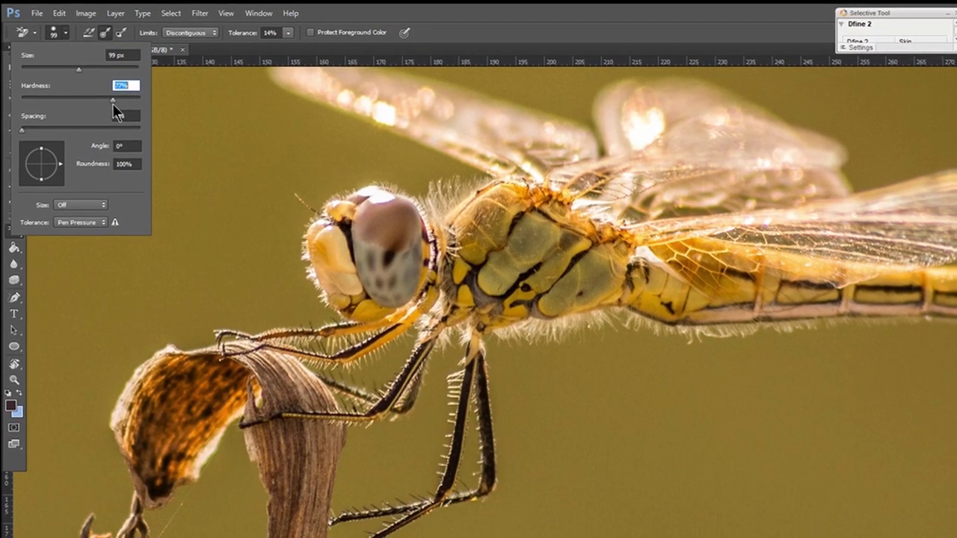
left_click(552, 411)
Step: Erase the olive background under the thorax, along the front legs and near the stem
left_click_drag(551, 401, 548, 364)
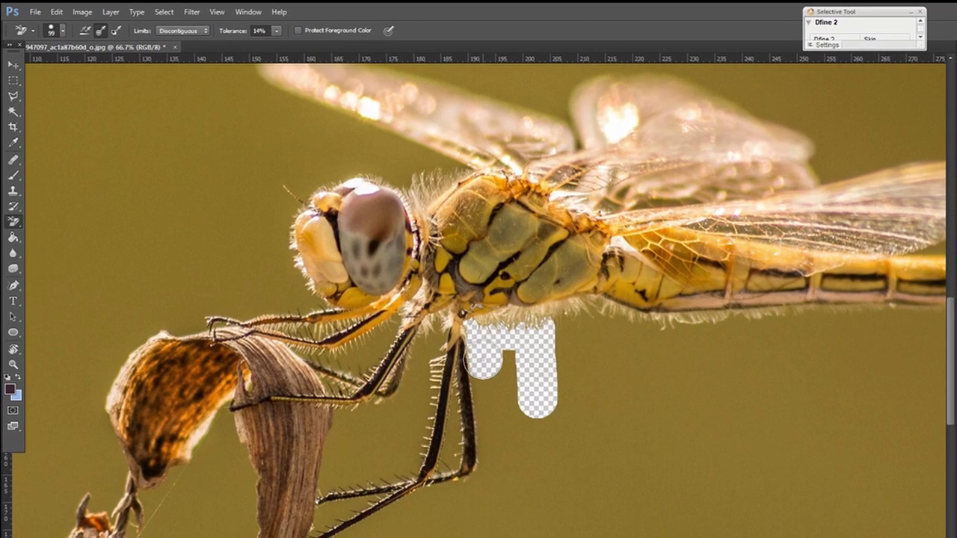
mouse_move(484, 340)
left_mouse_down()
mouse_move(479, 484)
mouse_move(303, 530)
left_mouse_up()
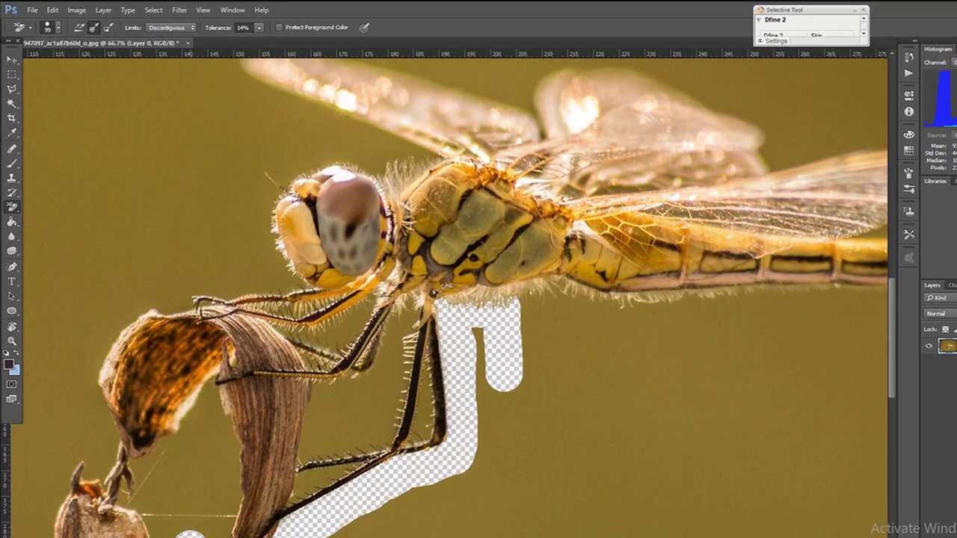
mouse_move(190, 535)
left_mouse_down()
mouse_move(193, 521)
mouse_move(224, 519)
left_mouse_up()
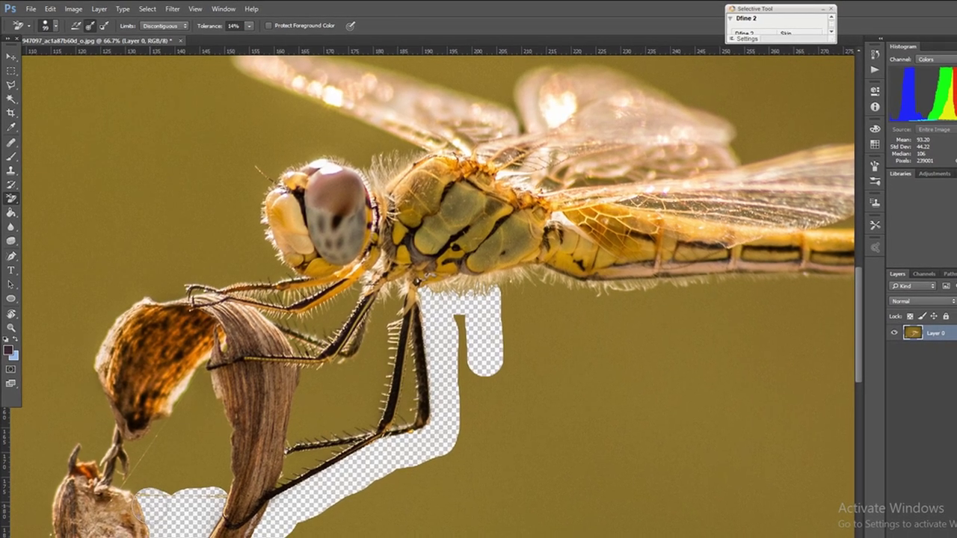
left_click(166, 476)
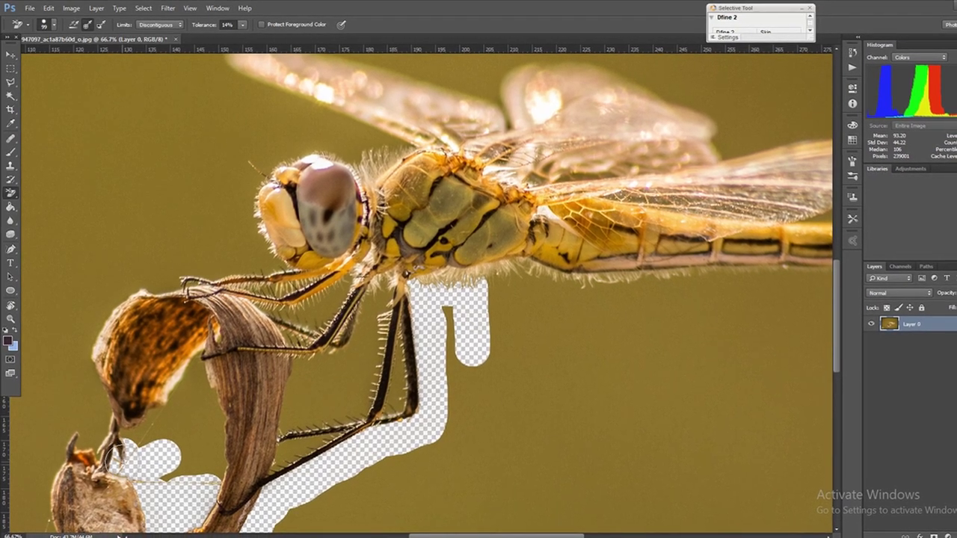
Step: Erase the background beside the dried leaf and between the leaf and stem
left_click(146, 423)
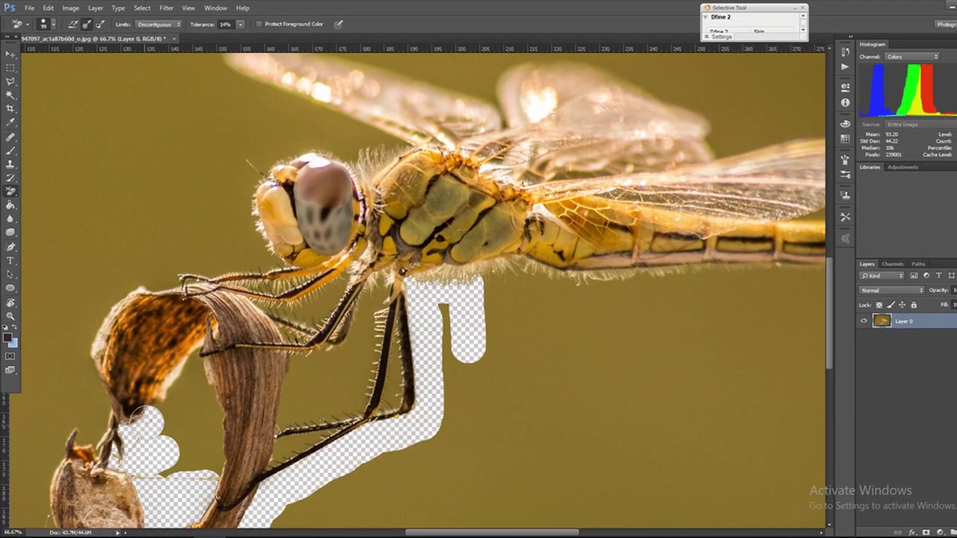
left_click(179, 389)
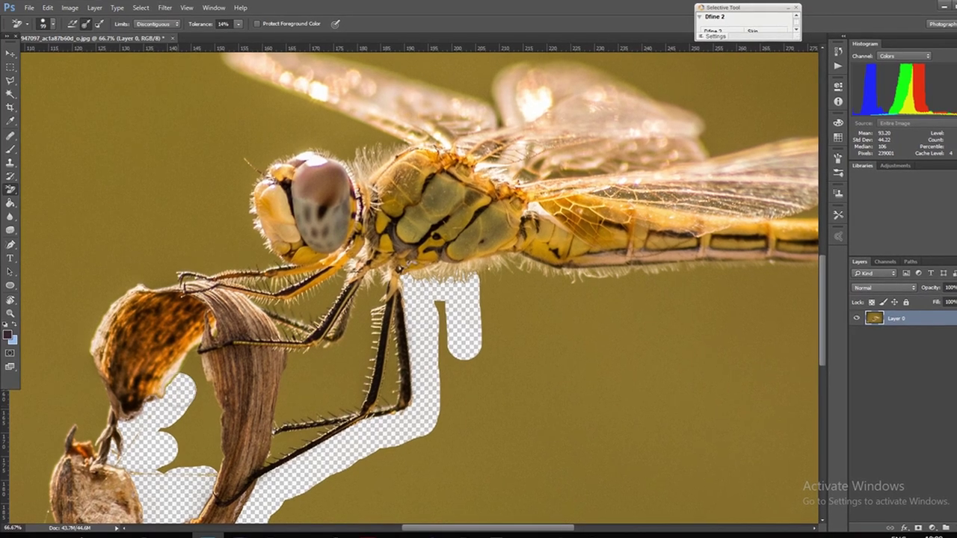
left_click(190, 362)
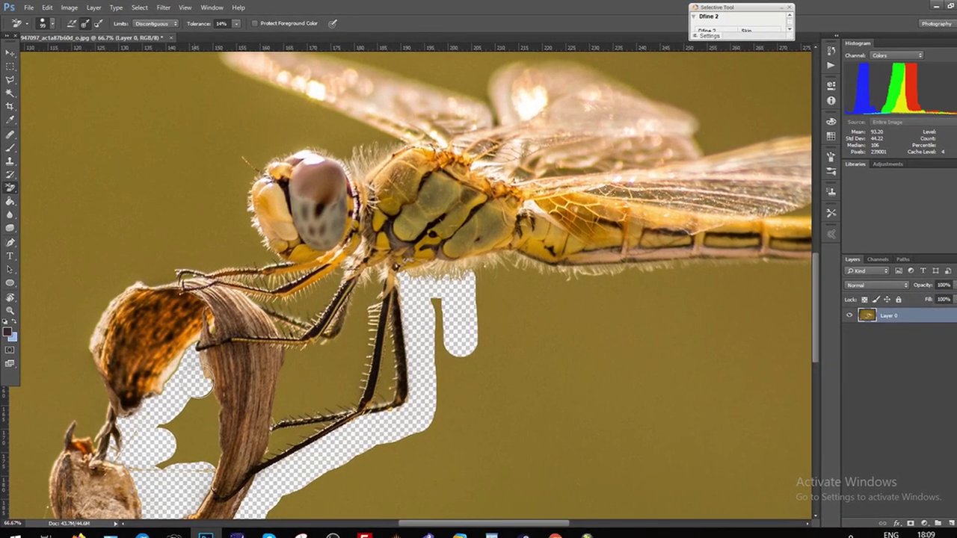
left_click_drag(202, 407, 201, 468)
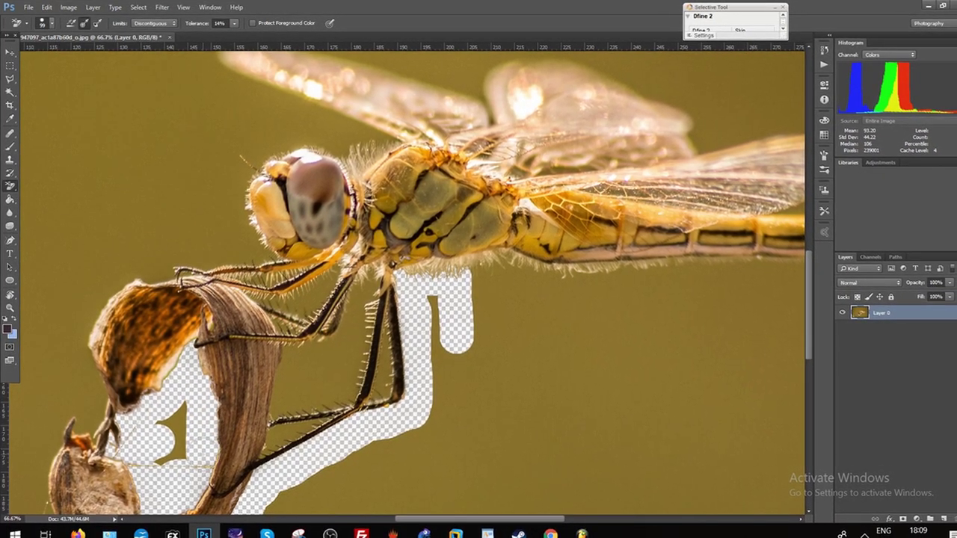
left_click_drag(168, 407, 172, 453)
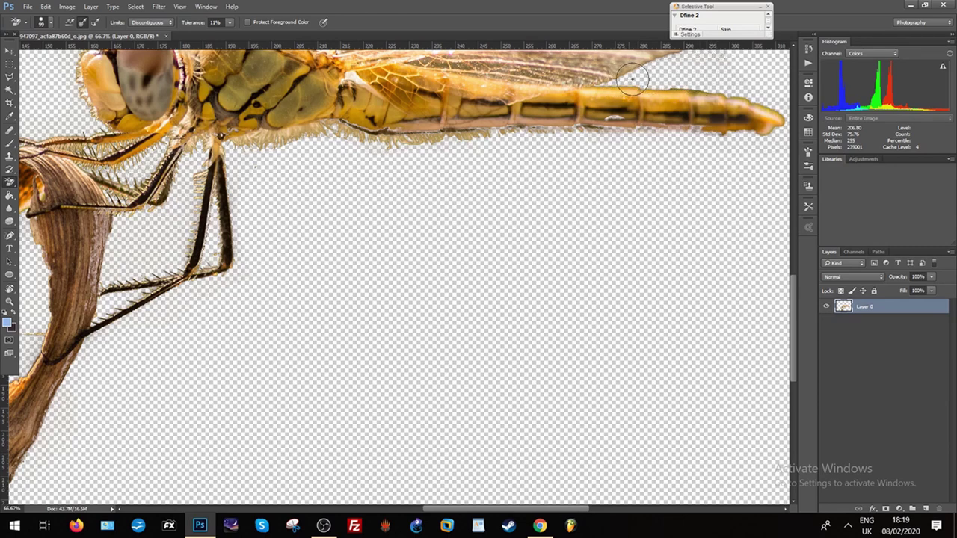
Step: Scroll up to erase the remaining olive background above the wings and around the tail tip
scroll(729, 93, "up", 3)
scroll(767, 113, "up", 3)
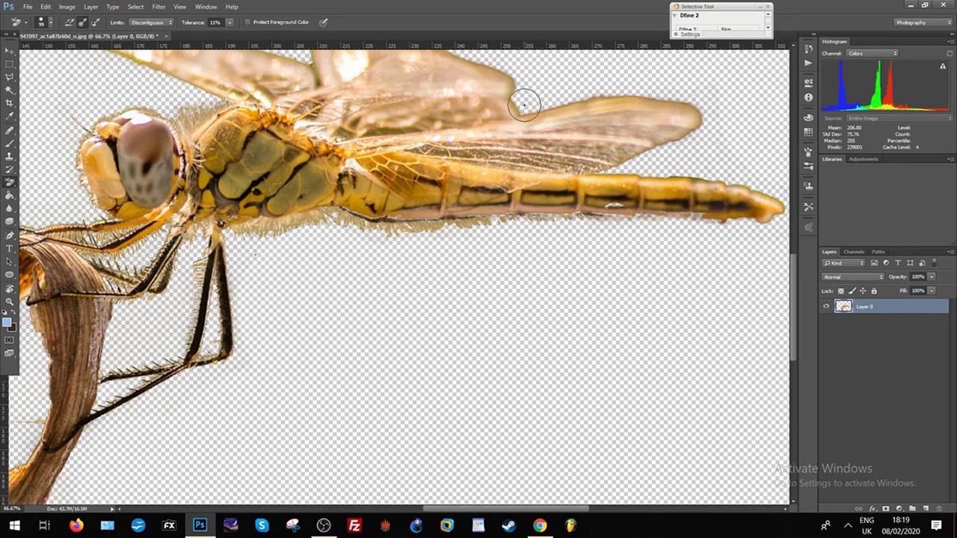
scroll(598, 91, "up", 1)
scroll(591, 89, "up", 2)
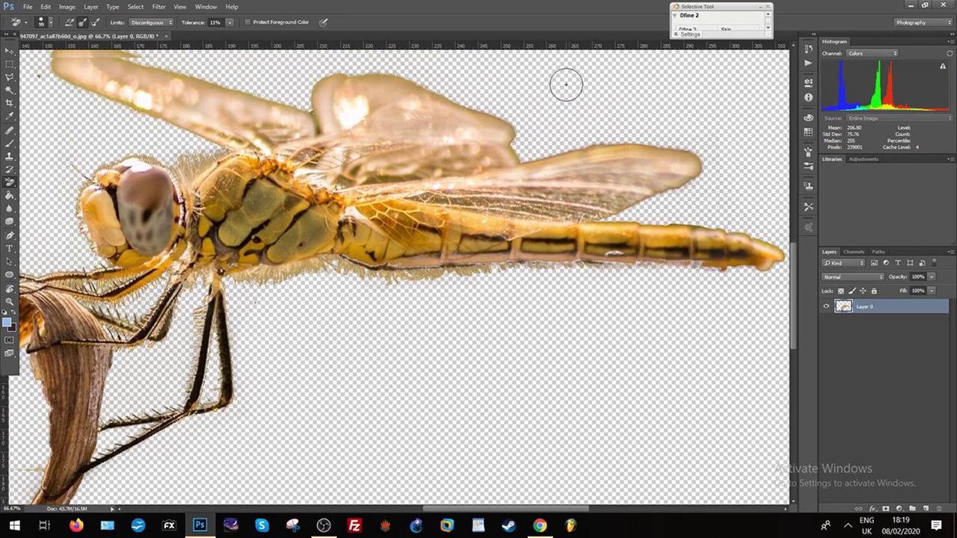
scroll(580, 86, "up", 2)
scroll(568, 85, "up", 2)
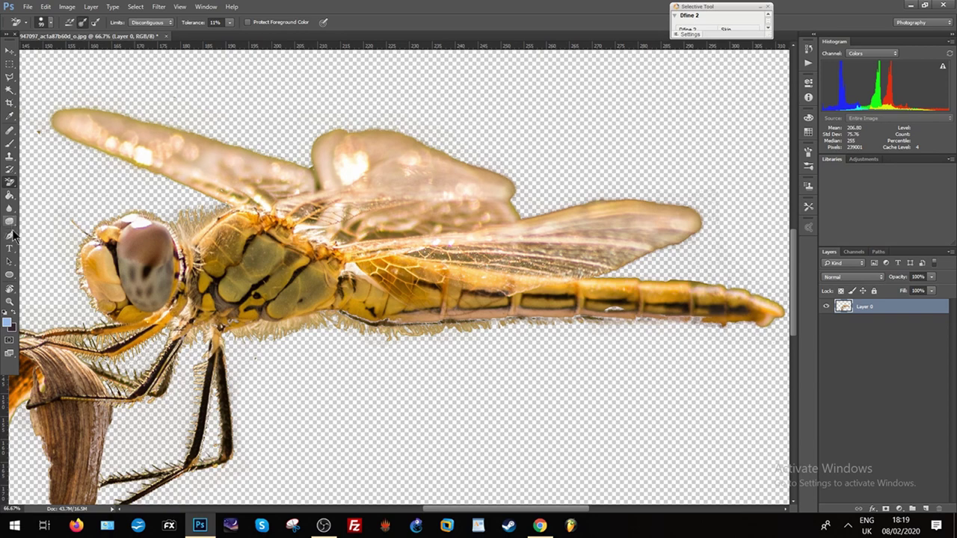
Step: Fit the whole dragonfly cut-out on its transparent canvas to the screen
left_click(9, 304)
right_click(299, 363)
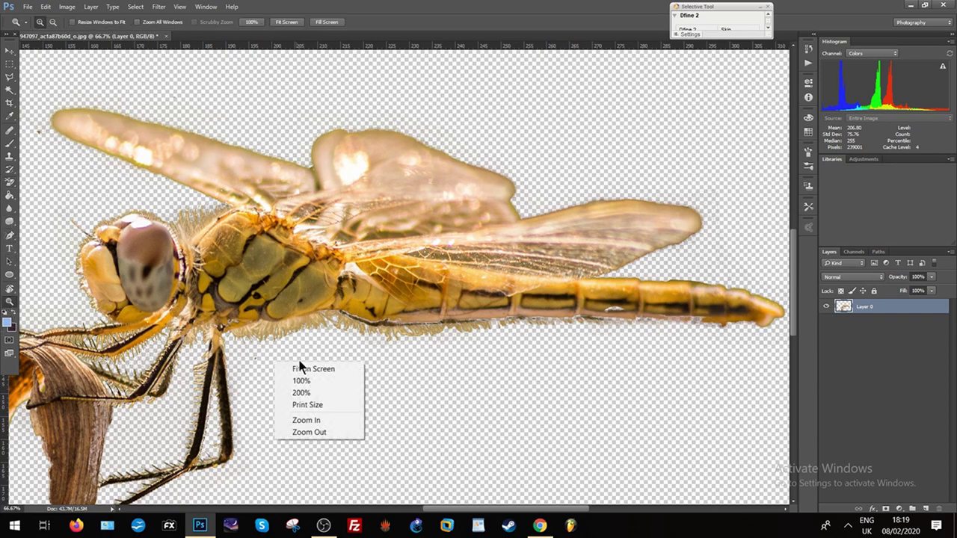
left_click(302, 370)
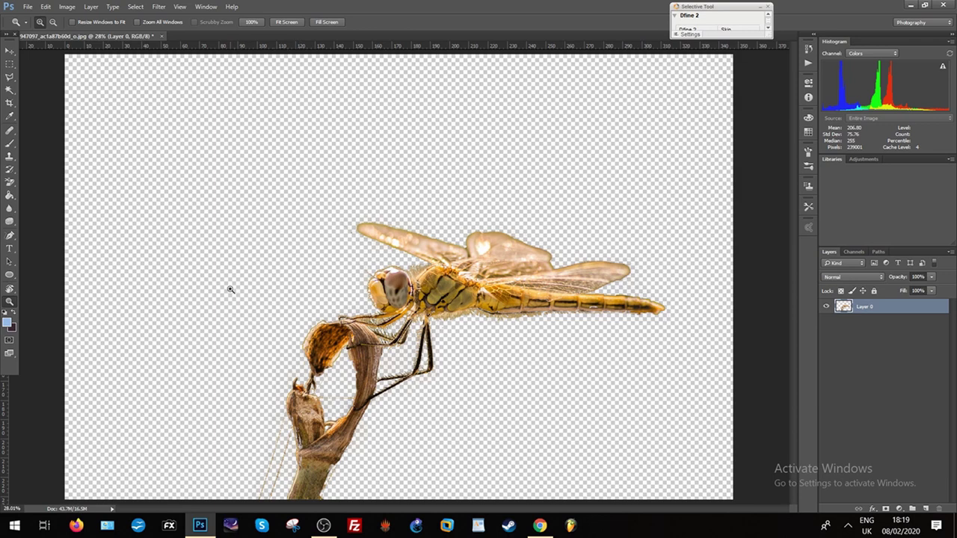
left_click(29, 8)
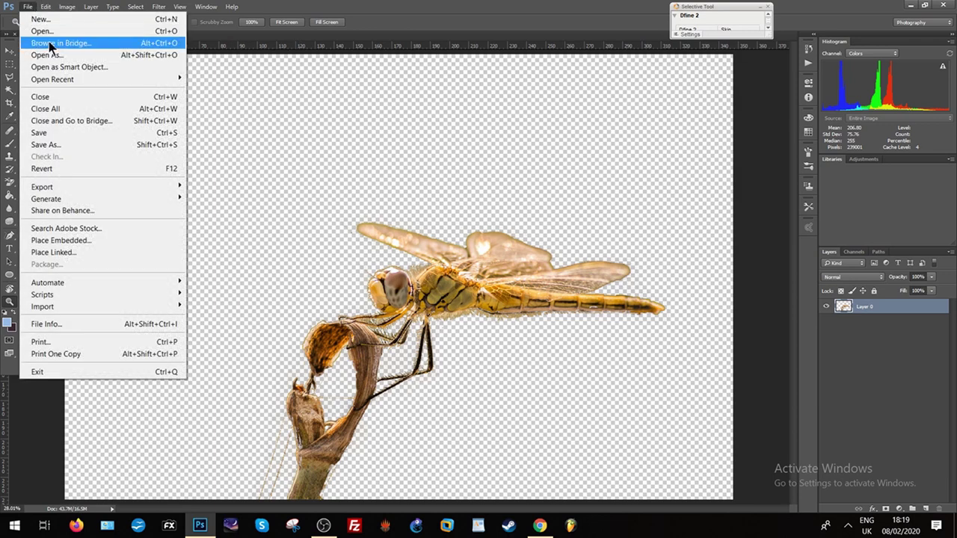
Step: Open blur7a.tif from Pictures\blurs\A6 as a new document
left_click(49, 34)
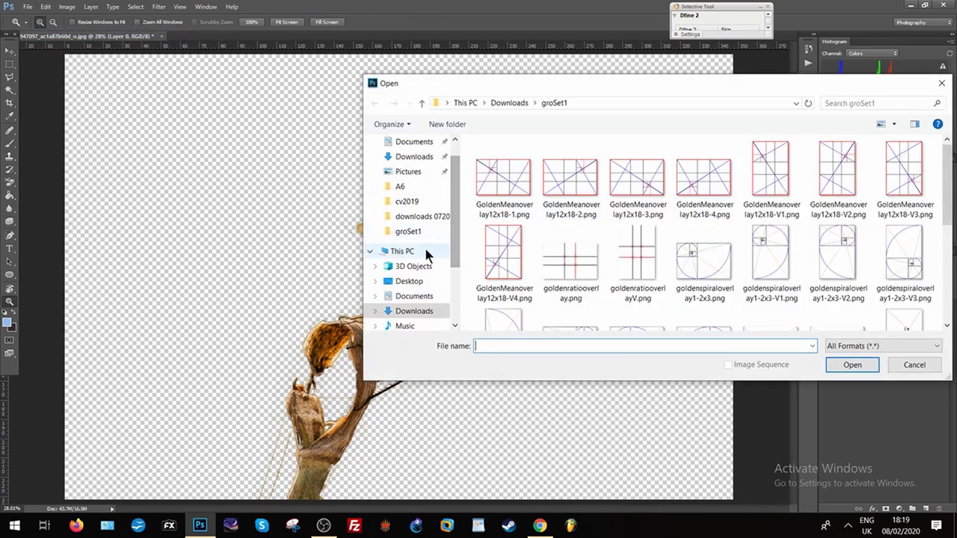
scroll(409, 249, "down", 1)
scroll(407, 242, "down", 1)
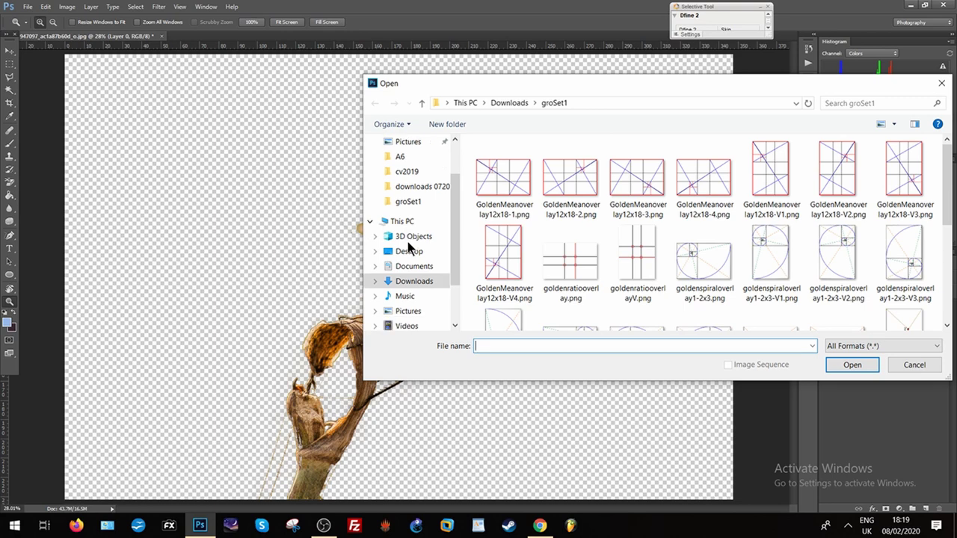
left_click(397, 313)
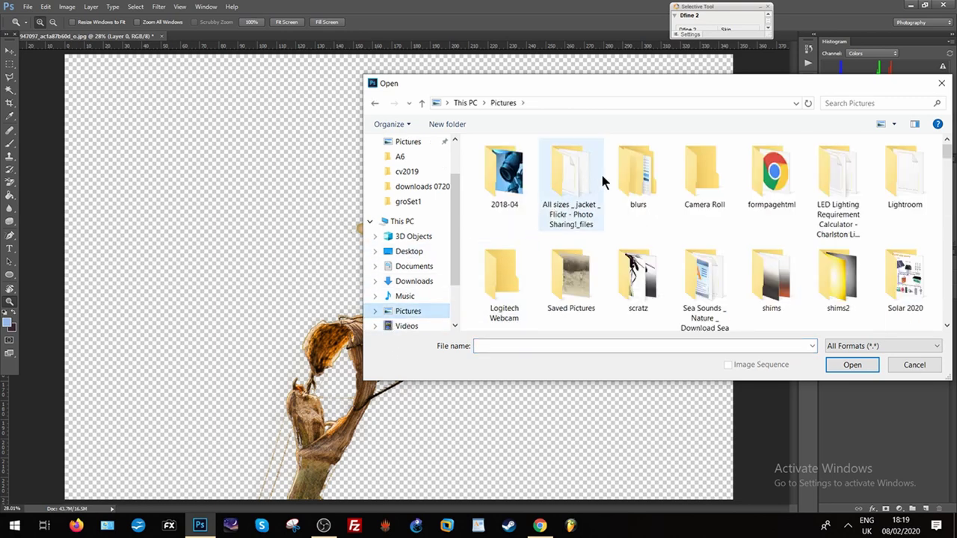
double_click(632, 175)
double_click(514, 174)
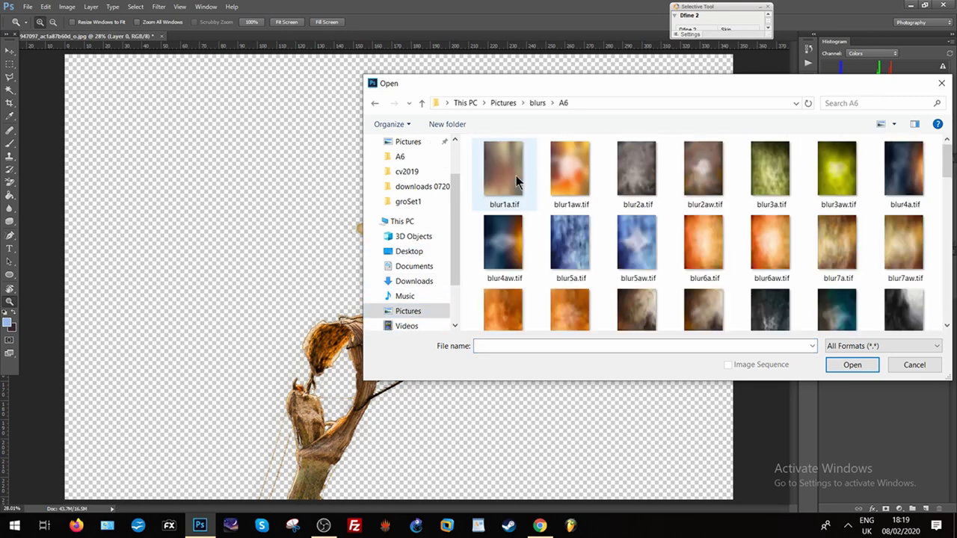
left_click_drag(626, 86, 412, 77)
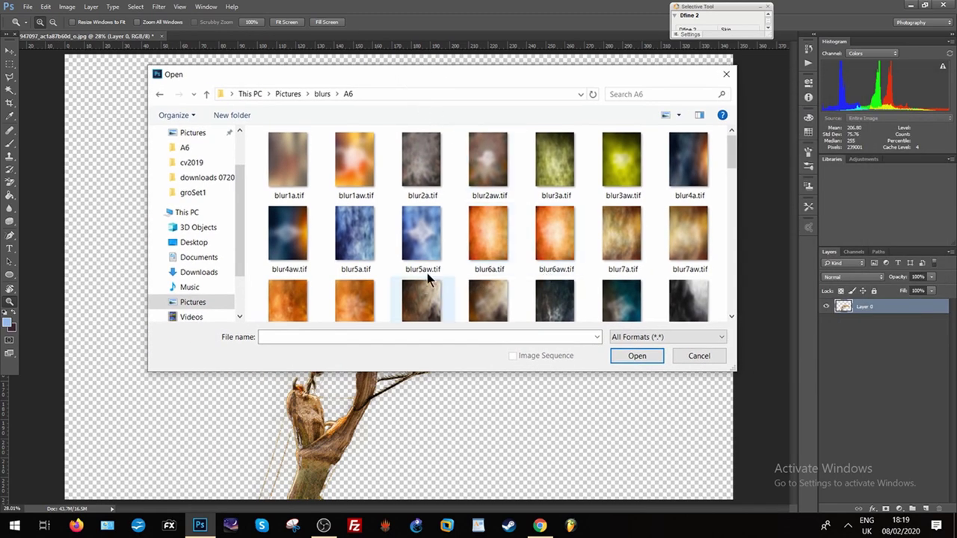
scroll(512, 157, "down", 1)
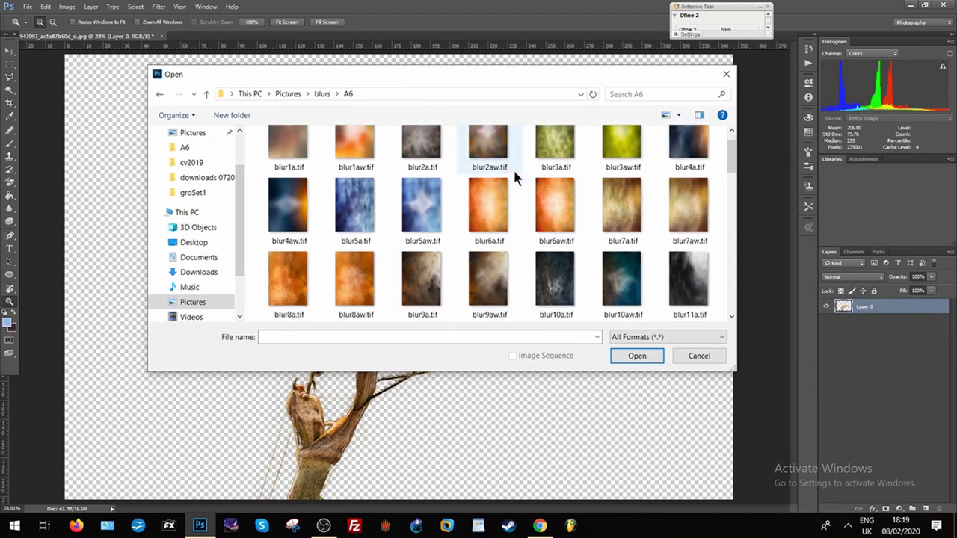
left_click(621, 234)
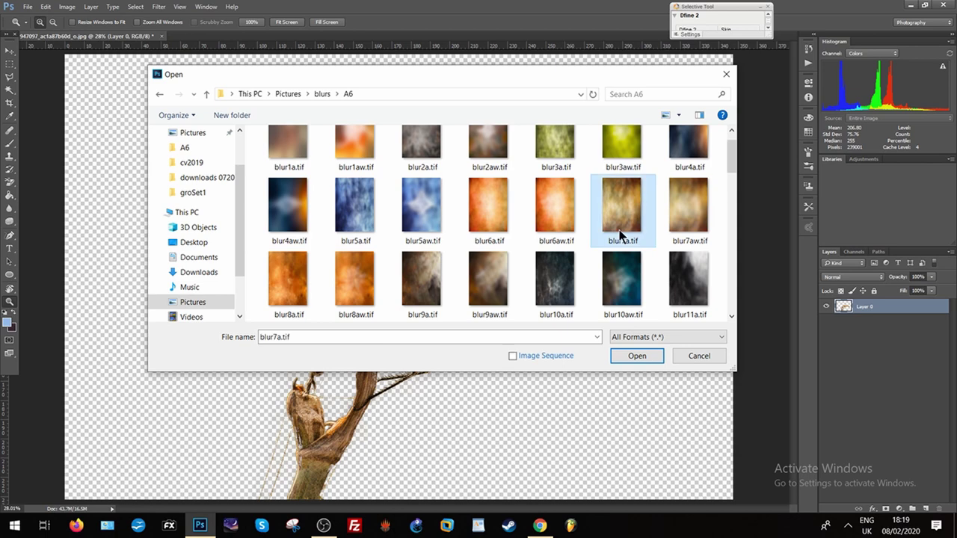
left_click(631, 358)
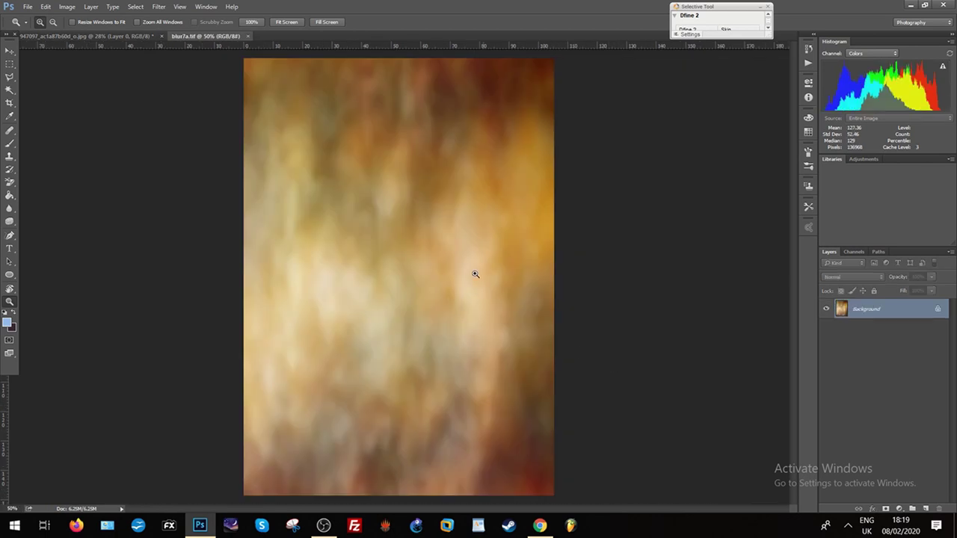
Step: Select the entire blur7a.tif canvas with the Rectangular Marquee and copy it
left_click(7, 65)
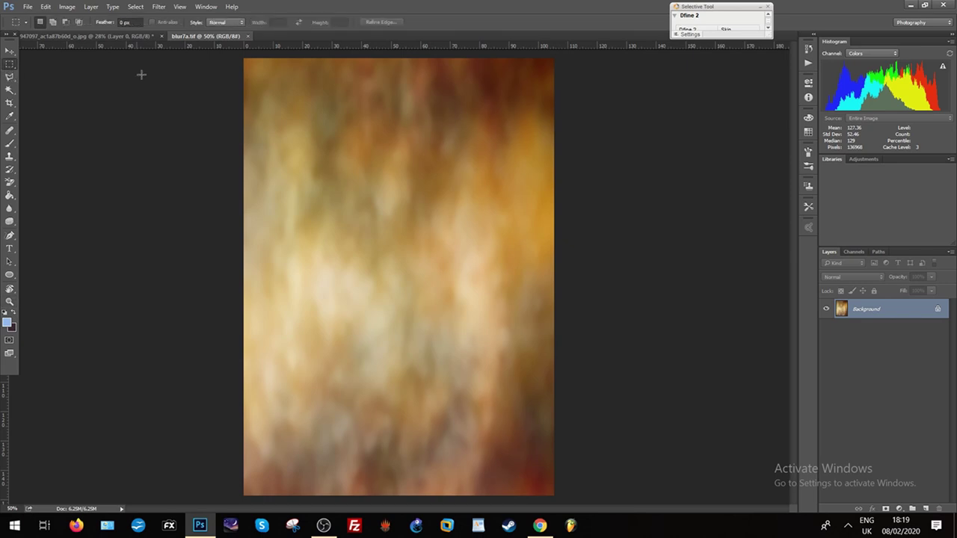
left_click_drag(233, 52, 695, 520)
left_click(47, 8)
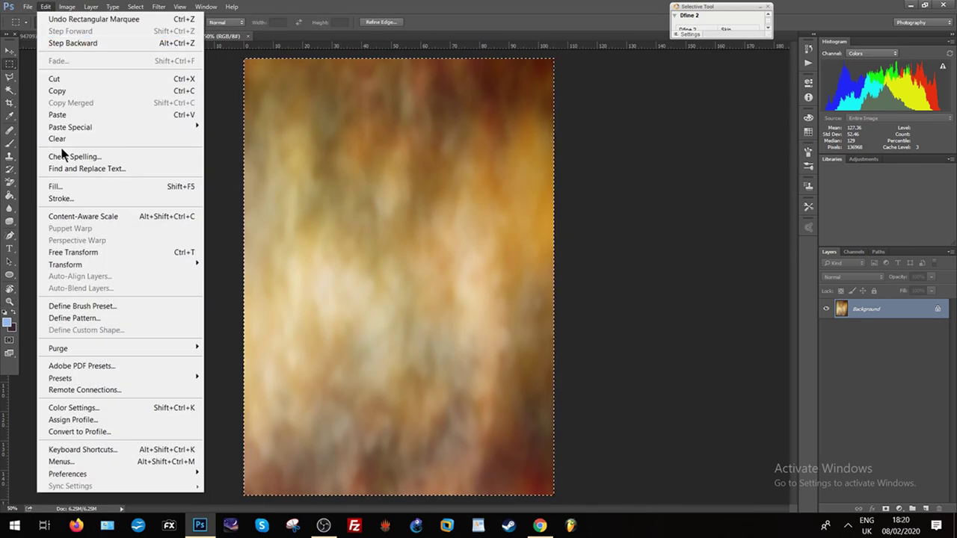
left_click(70, 95)
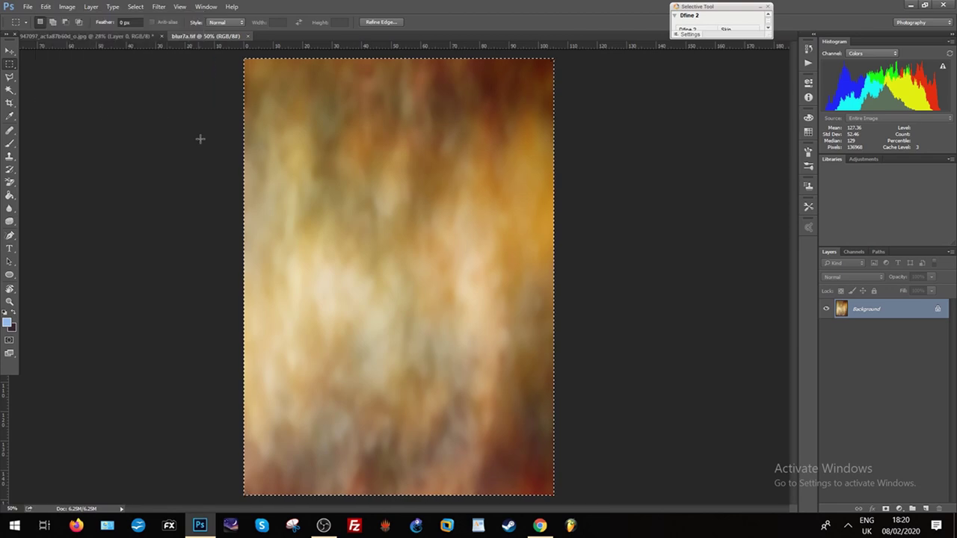
Step: Paste the texture into the dragonfly document as Layer 1 and begin enlarging it
left_click(71, 35)
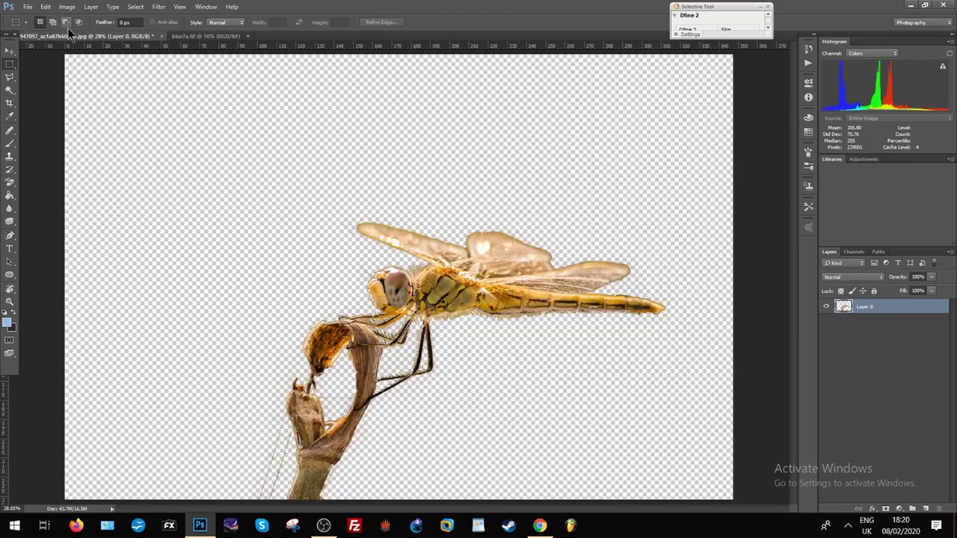
left_click(46, 7)
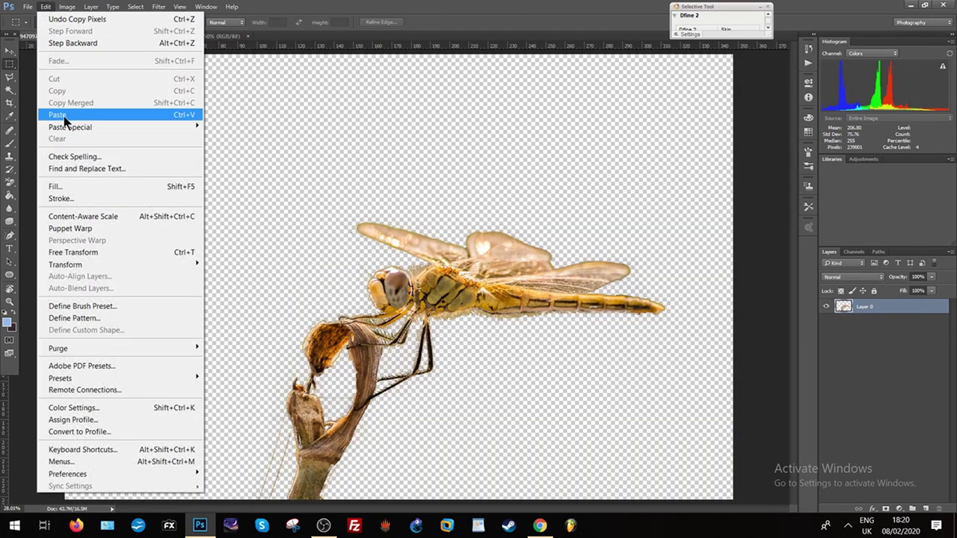
left_click(63, 116)
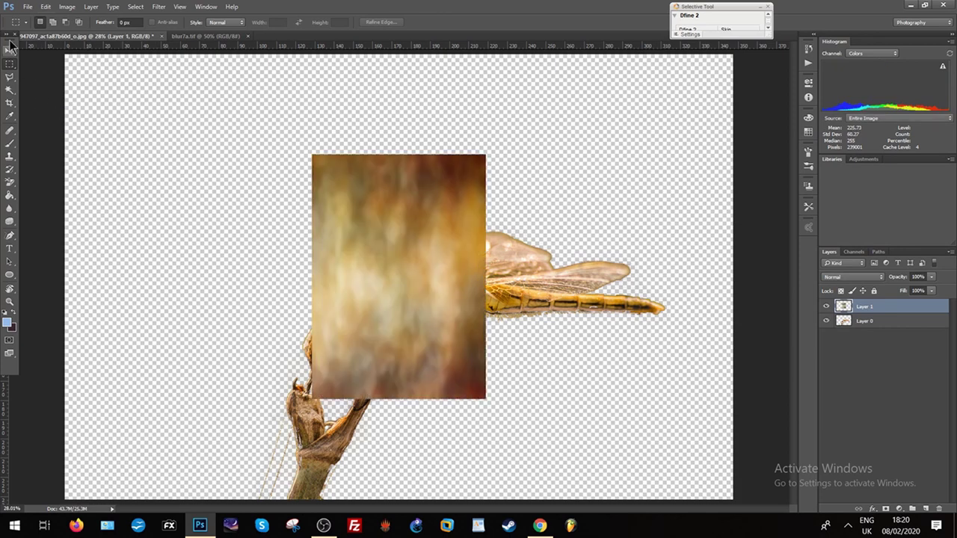
left_click(45, 9)
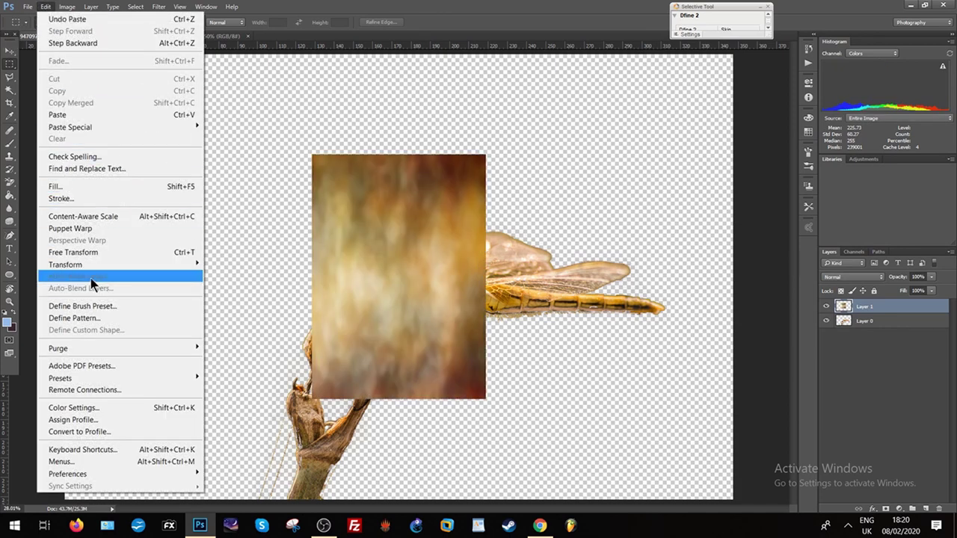
mouse_move(65, 264)
left_click(221, 282)
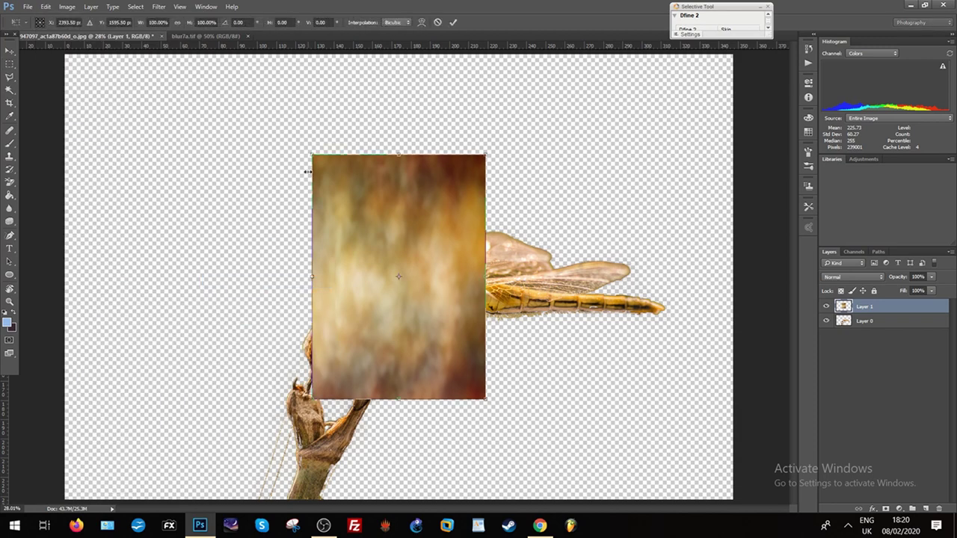
left_click_drag(311, 154, 241, 56)
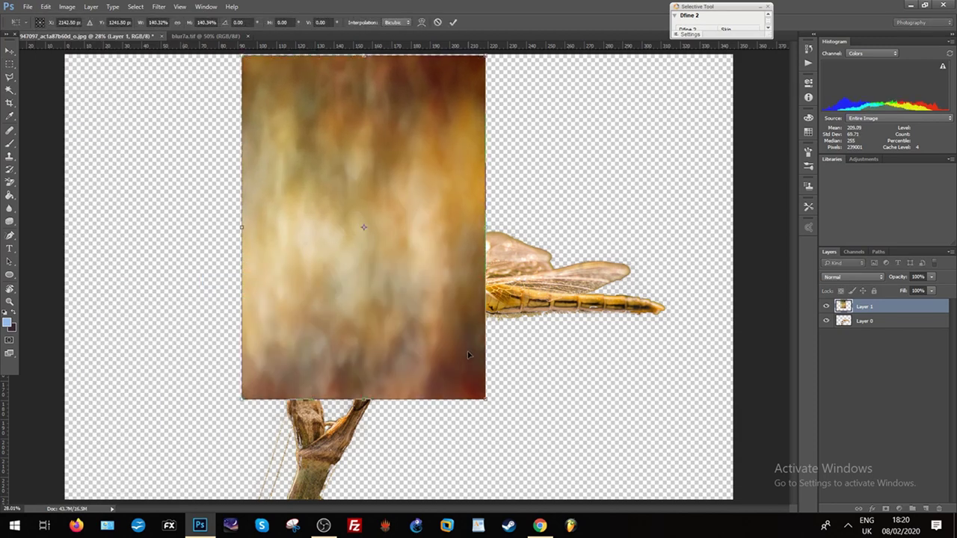
left_click_drag(486, 401, 645, 515)
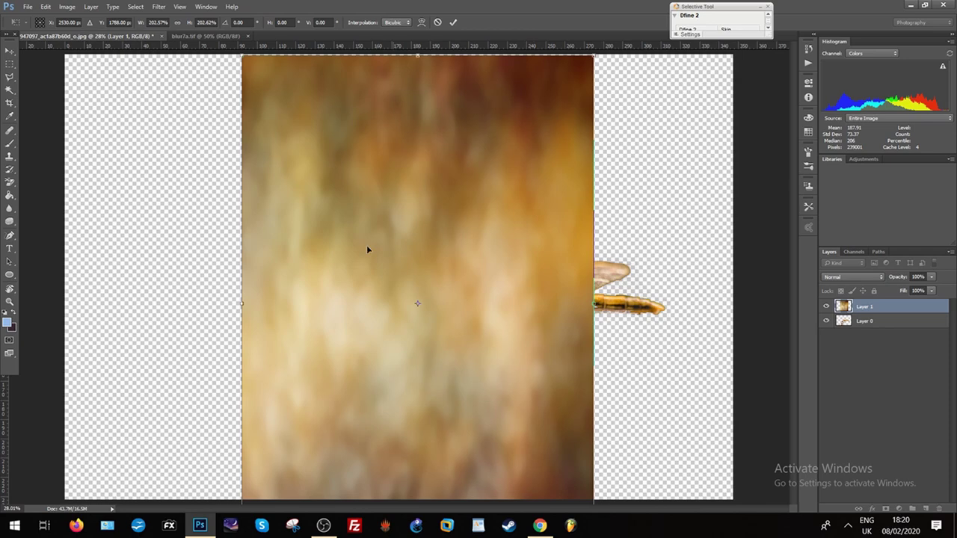
Step: Rotate the texture a quarter turn to landscape and shift it down and right
left_click(46, 6)
mouse_move(112, 265)
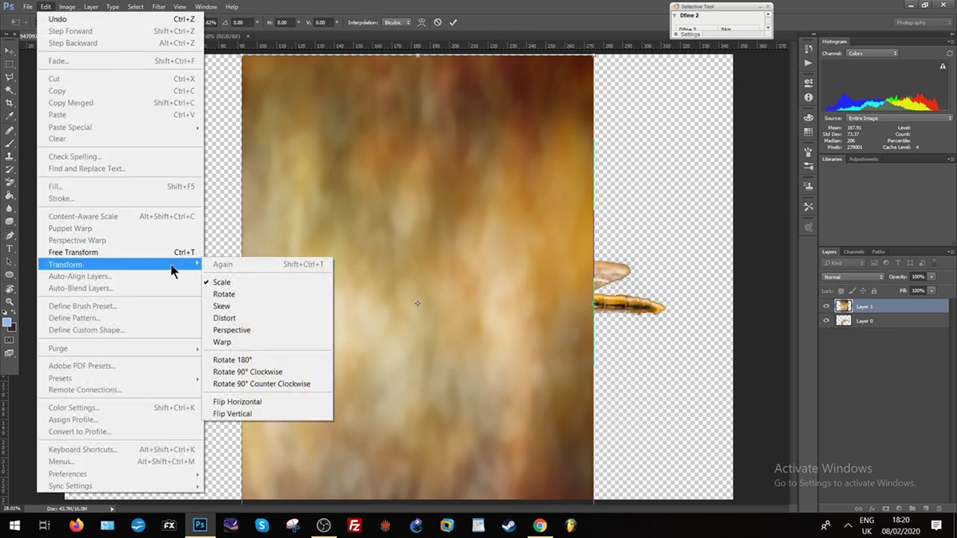
left_click(227, 295)
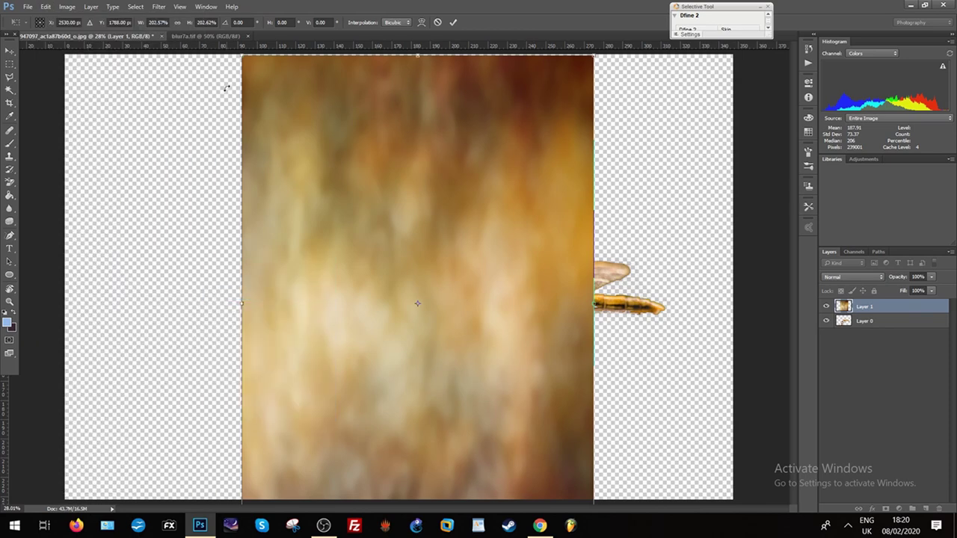
mouse_move(226, 87)
left_mouse_down()
mouse_move(95, 449)
mouse_move(183, 506)
left_mouse_up()
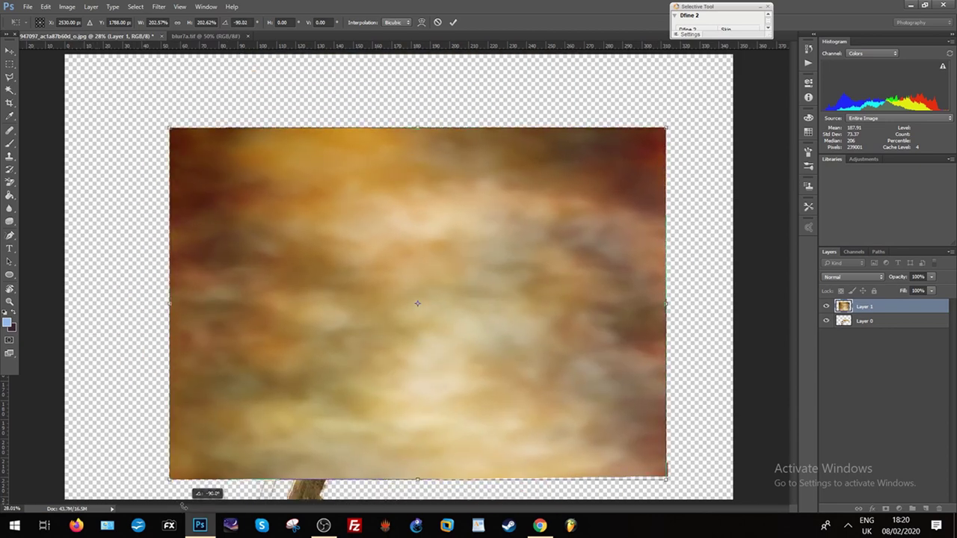
left_click_drag(285, 444, 285, 460)
left_click_drag(401, 457, 485, 448)
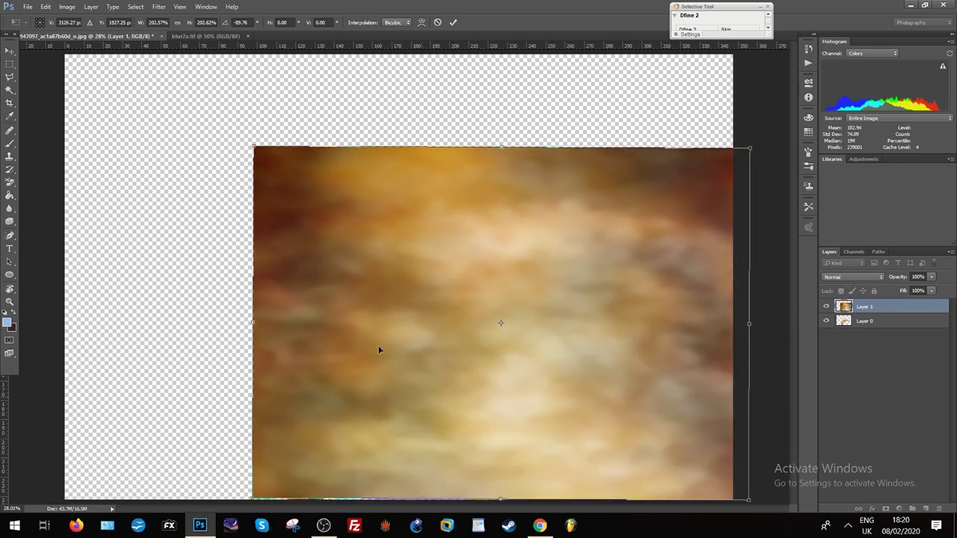
Step: Scale the rotated texture to cover the whole canvas and commit the transform
left_click(49, 7)
mouse_move(120, 264)
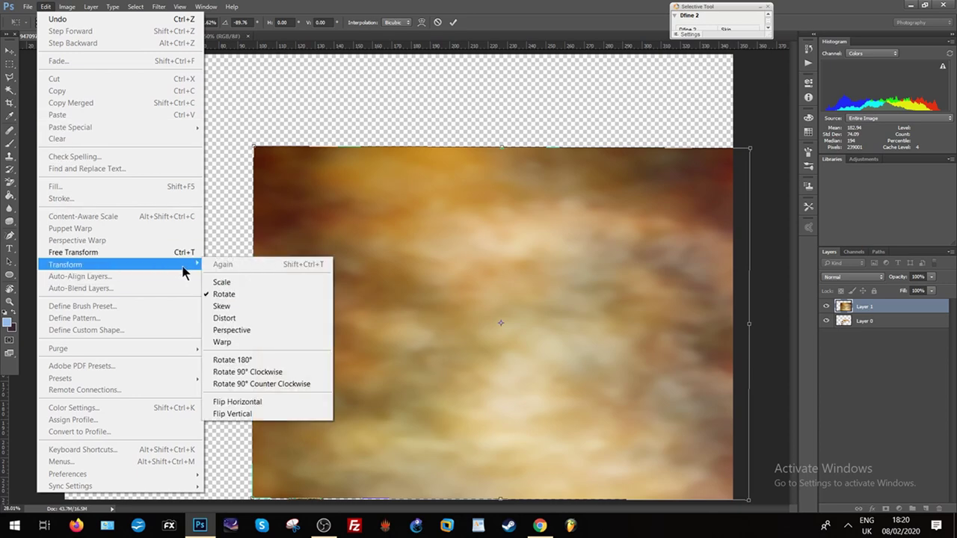
left_click(225, 281)
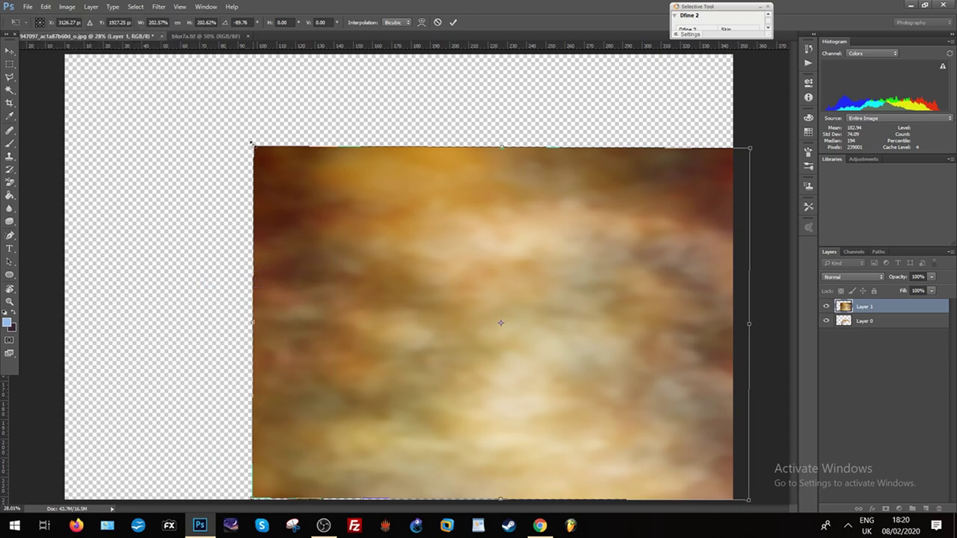
mouse_move(252, 143)
left_mouse_down()
mouse_move(9, 76)
mouse_move(11, 87)
left_mouse_up()
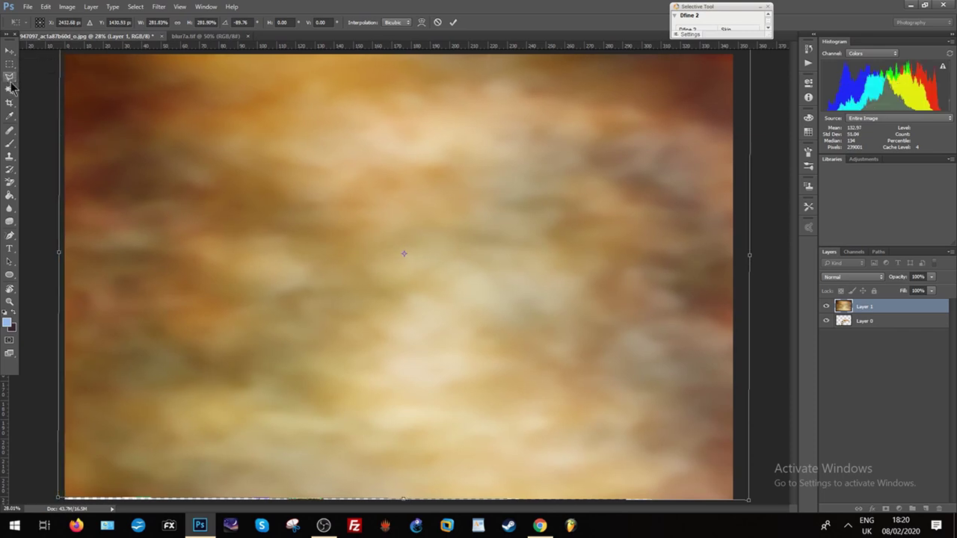
key("Return")
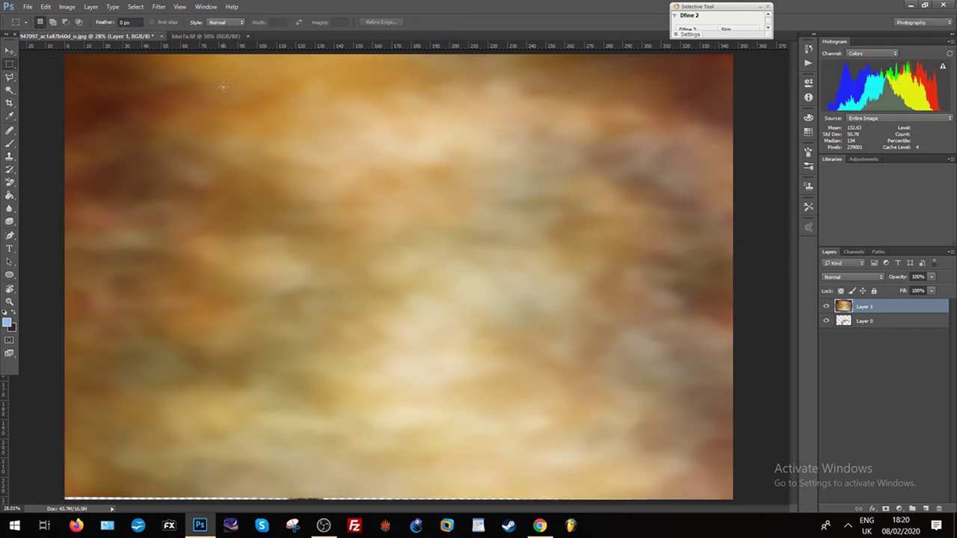
Step: Nudge Layer 1 down to close the bottom gap and drag it below Layer 0
left_click(9, 53)
left_click_drag(101, 138, 112, 142)
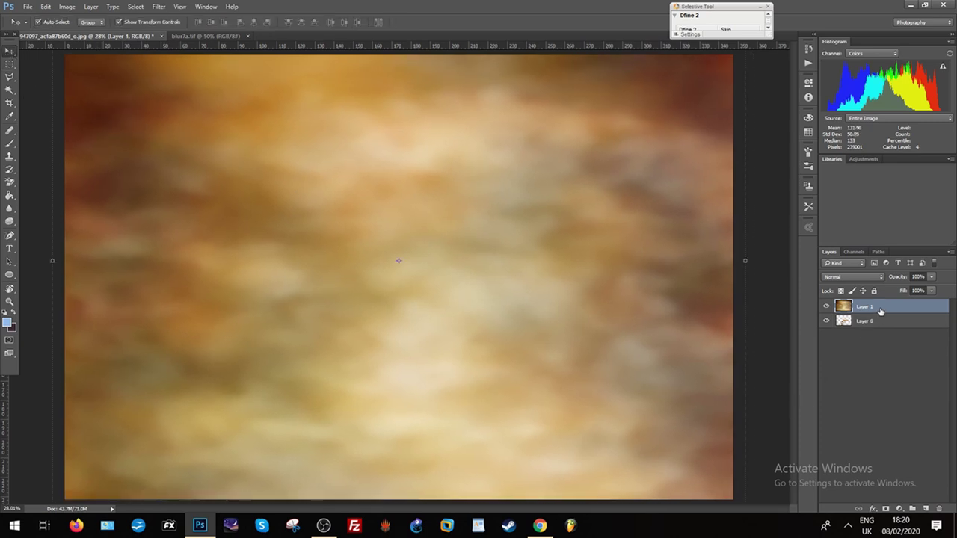
left_click_drag(881, 312, 885, 349)
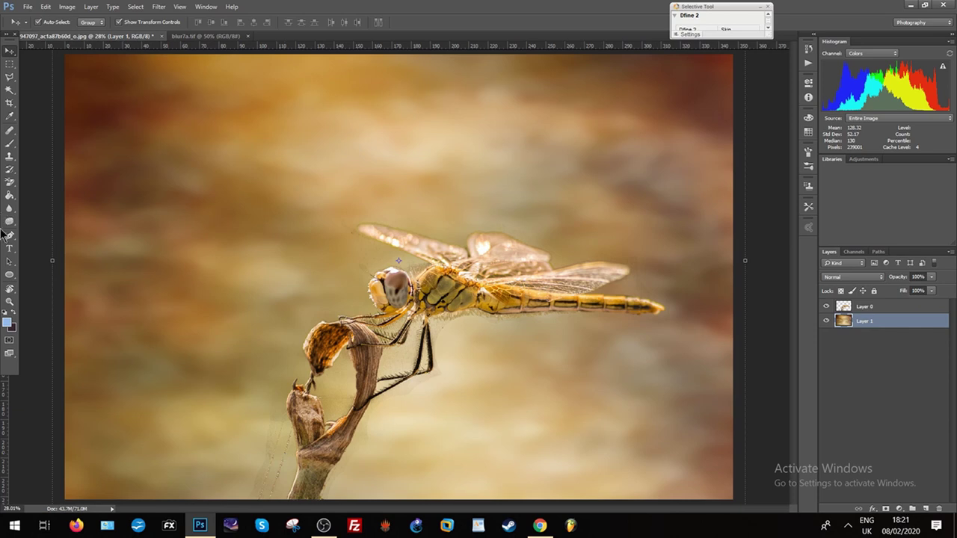
Step: Zoom in to check the lower-left edge, fit the image on screen, then zoom onto the dragonfly
left_click(10, 303)
left_click_drag(264, 438, 295, 456)
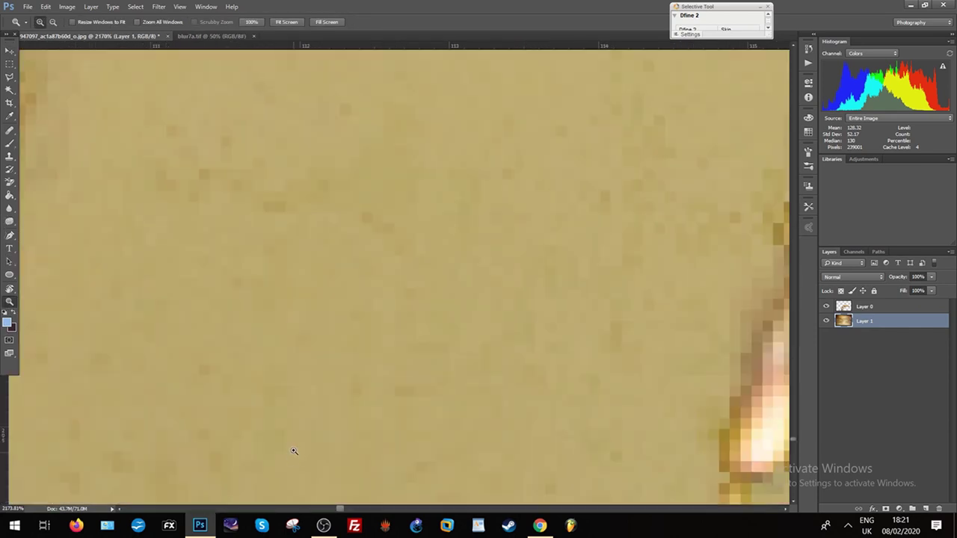
right_click(294, 451)
left_click(330, 442)
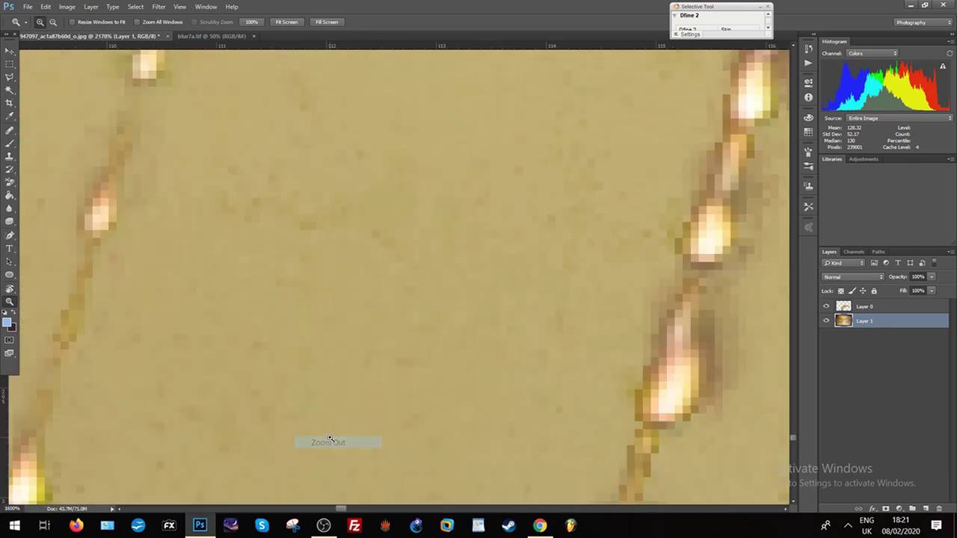
right_click(330, 438)
left_click(366, 434)
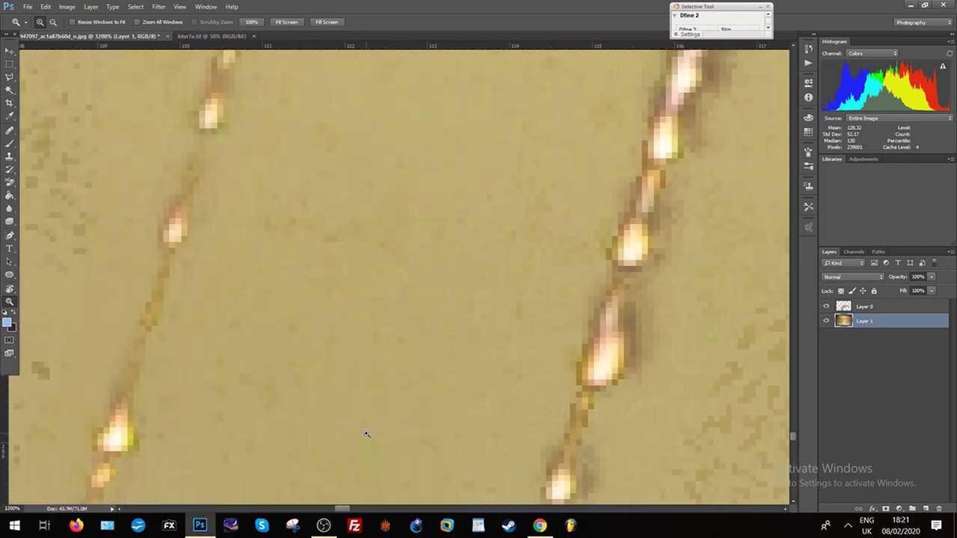
right_click(367, 302)
left_click(401, 306)
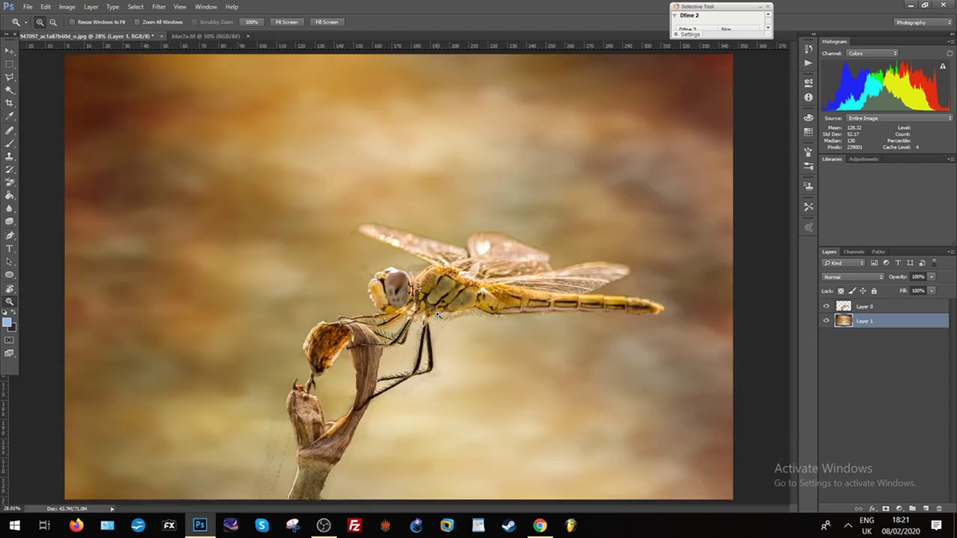
left_click(282, 481)
left_click(282, 481)
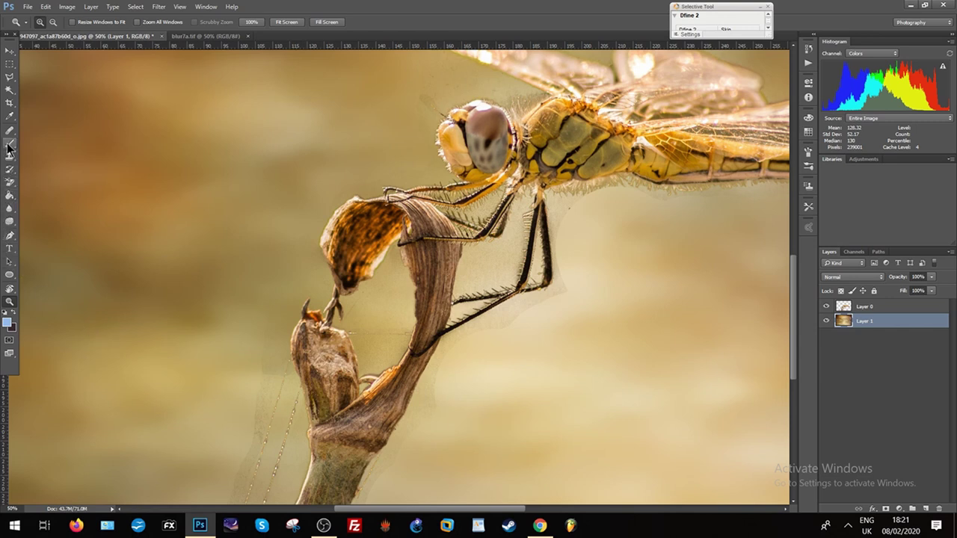
Step: Choose the Background Eraser Tool from the eraser tool flyout
left_click(9, 186)
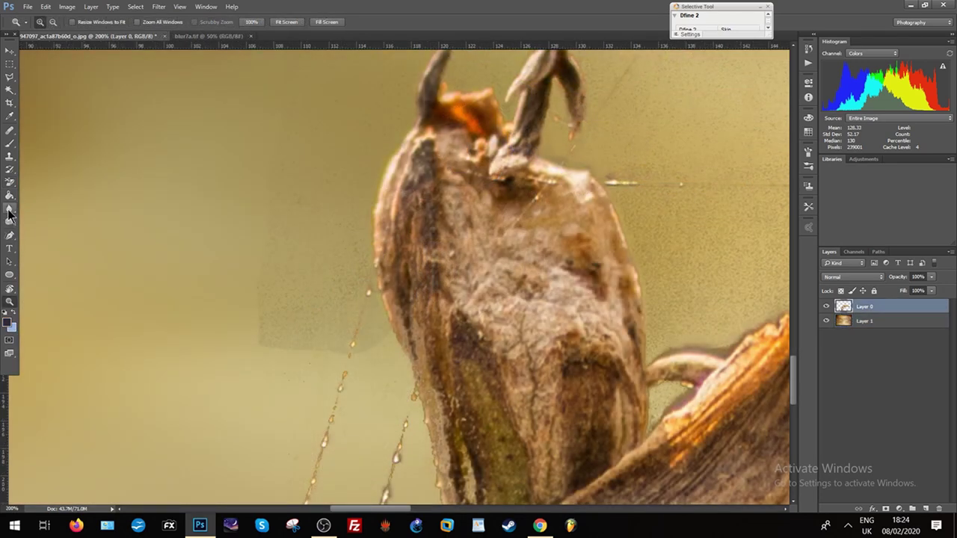
left_click(9, 211)
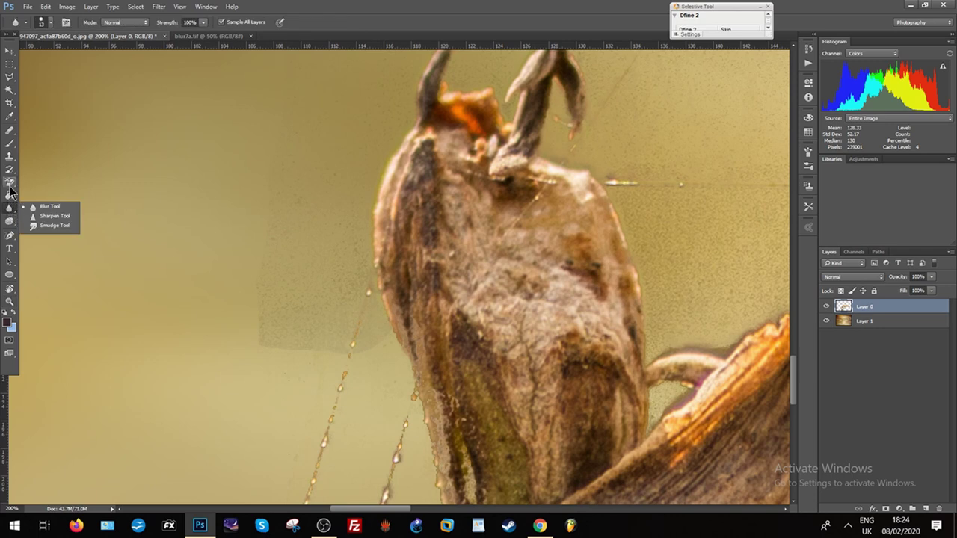
left_click(11, 187)
left_click(56, 193)
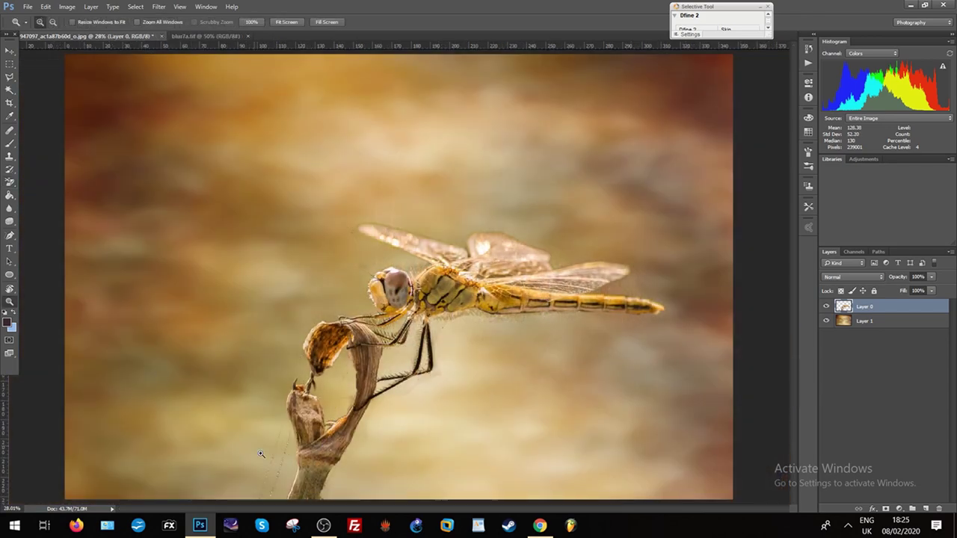
Step: Zoom in on the dried stem's edge from 28% up to 200%
left_click(352, 405)
left_click(351, 404)
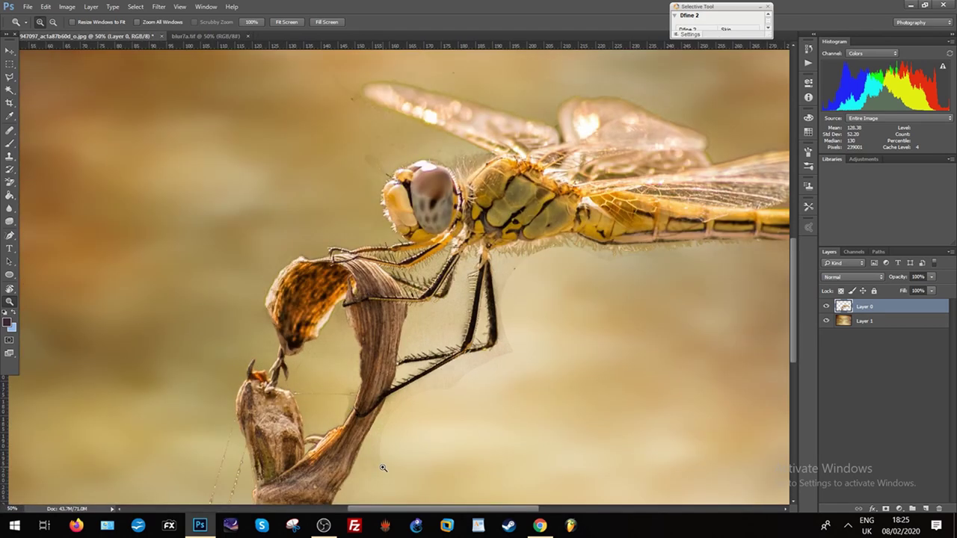
left_click(366, 496)
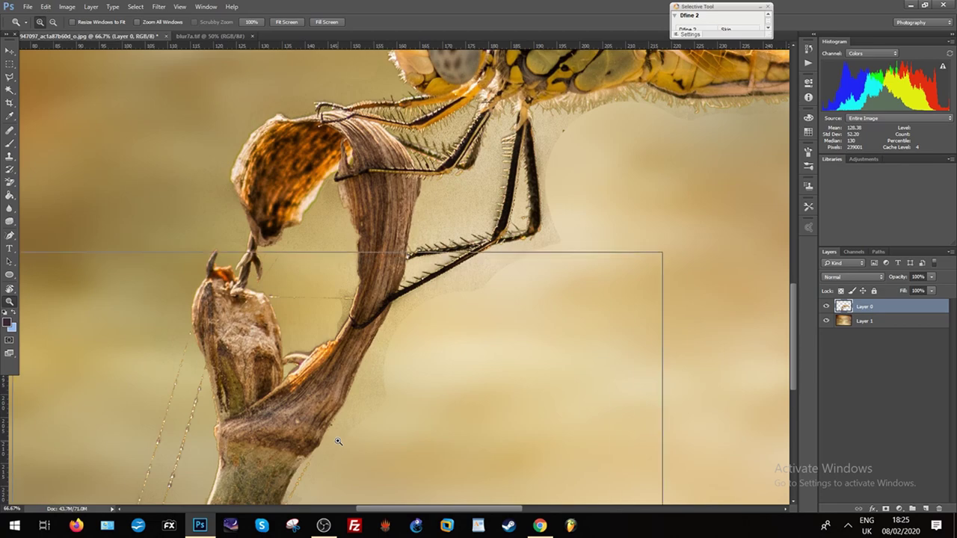
left_click(338, 442)
left_click(367, 395)
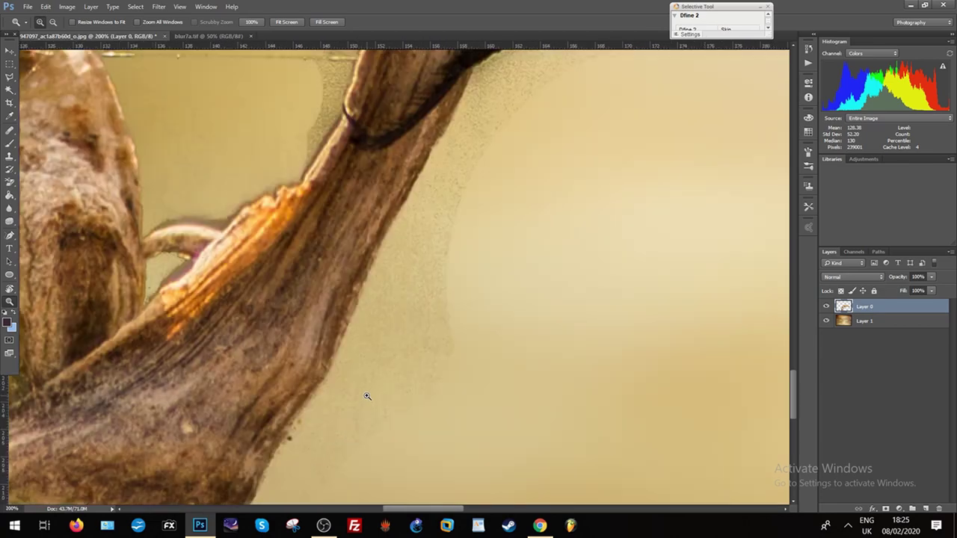